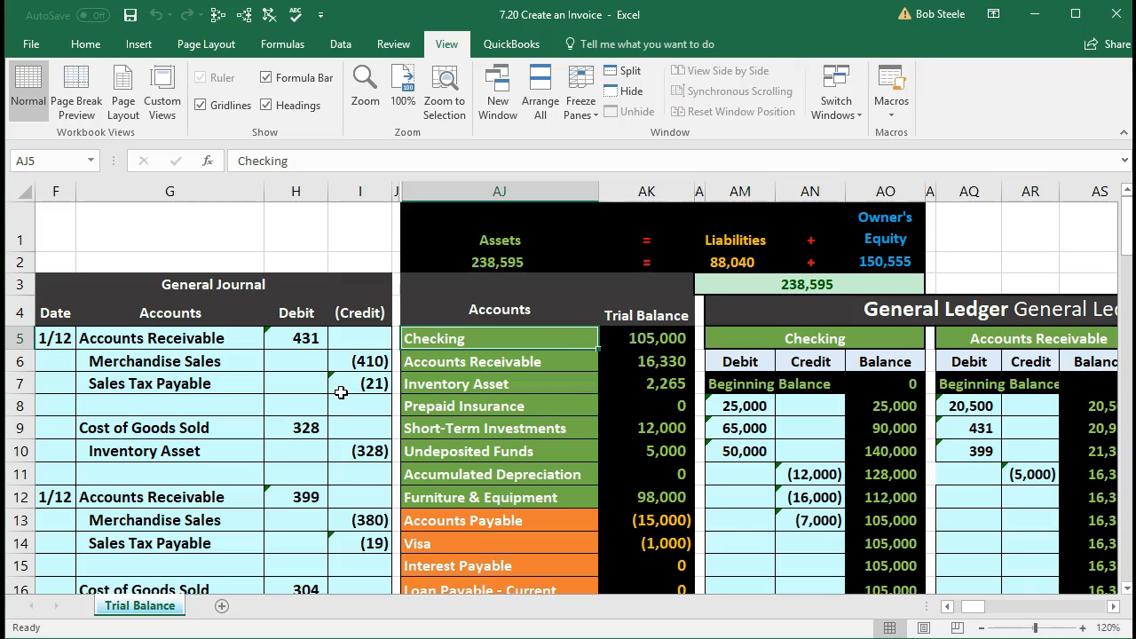
Start a journal entry dated 1/12 in row 22, with Undeposited Funds copied from the trial balance as values only.
{"action": "left_click", "coordinate": [435, 454]}
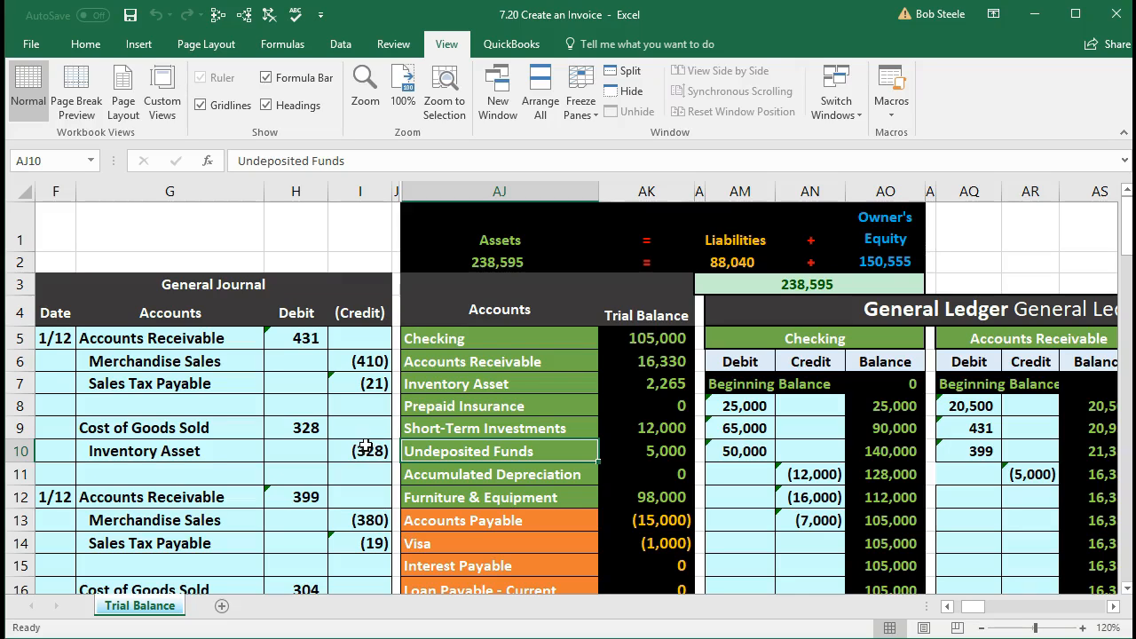
{"action": "right_click", "coordinate": [559, 450]}
{"action": "left_click", "coordinate": [578, 105]}
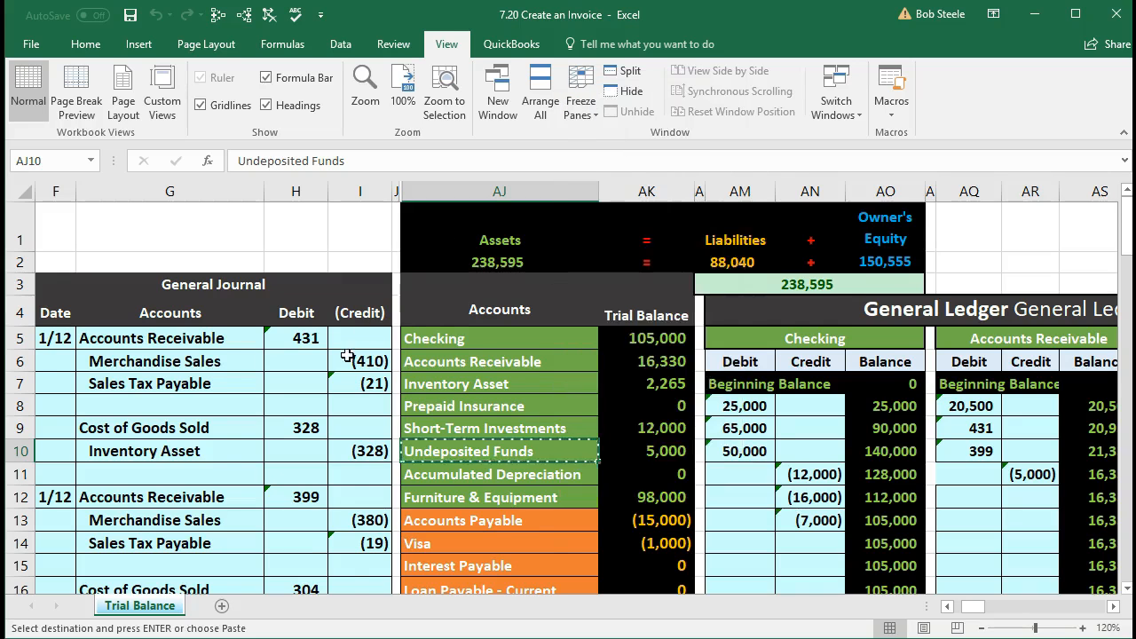
{"action": "scroll", "coordinate": [349, 355], "scroll_direction": "down", "scroll_amount": 3}
{"action": "left_click", "coordinate": [64, 488]}
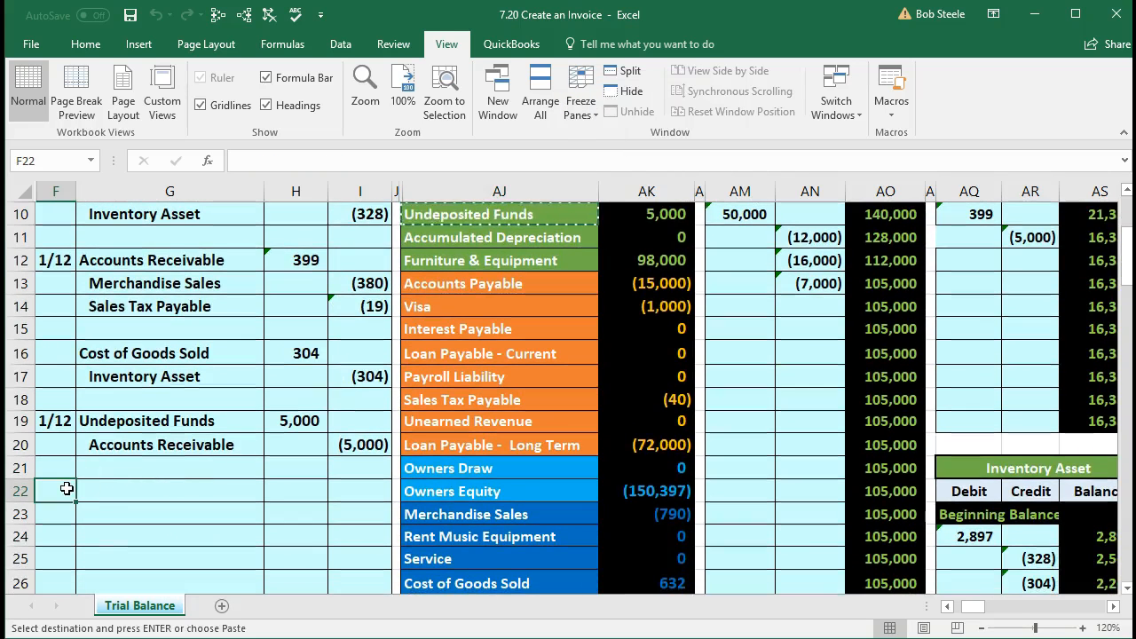
{"action": "type", "text": "1/12"}
{"action": "key", "text": "Tab"}
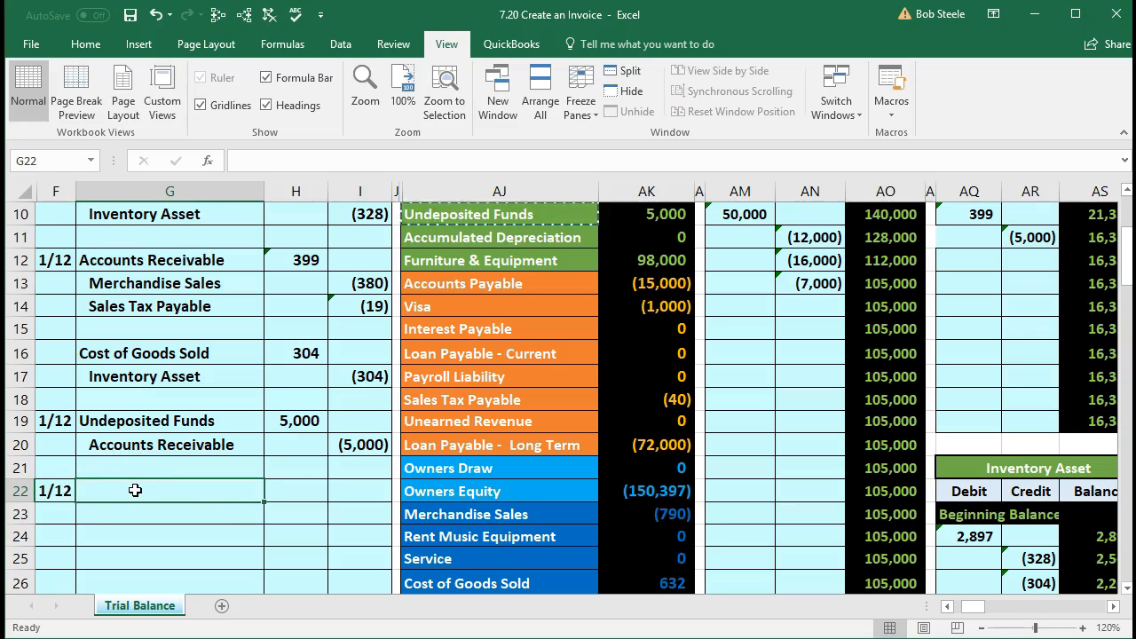
{"action": "right_click", "coordinate": [133, 492]}
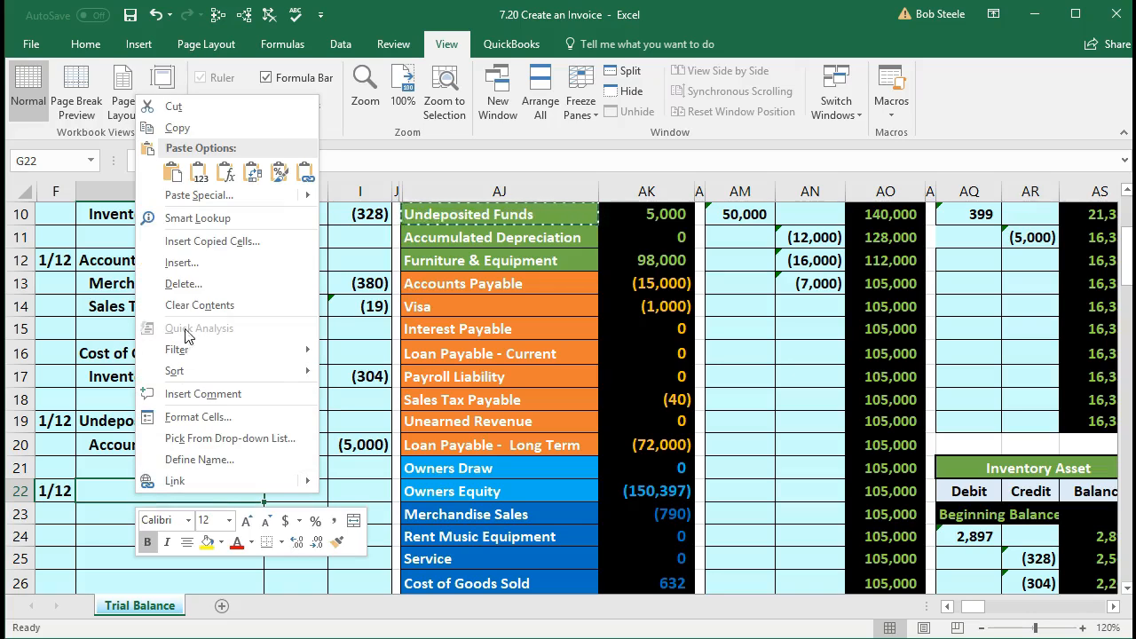
{"action": "left_click", "coordinate": [200, 172]}
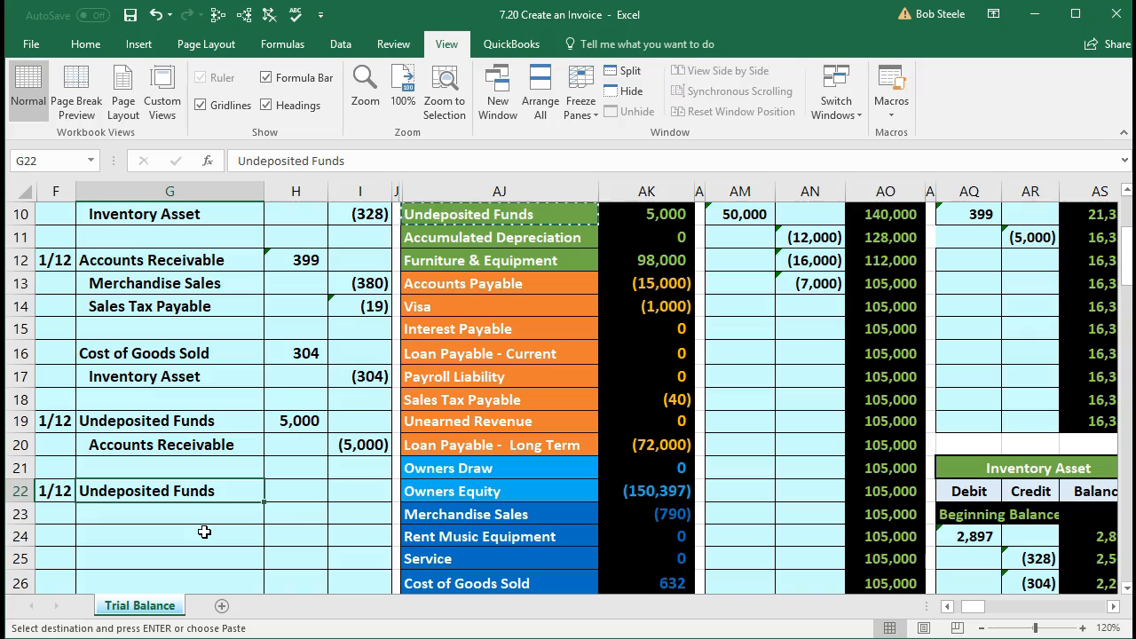
Enter a debit of 7,500 for Undeposited Funds in H22.
{"action": "key", "text": "Tab"}
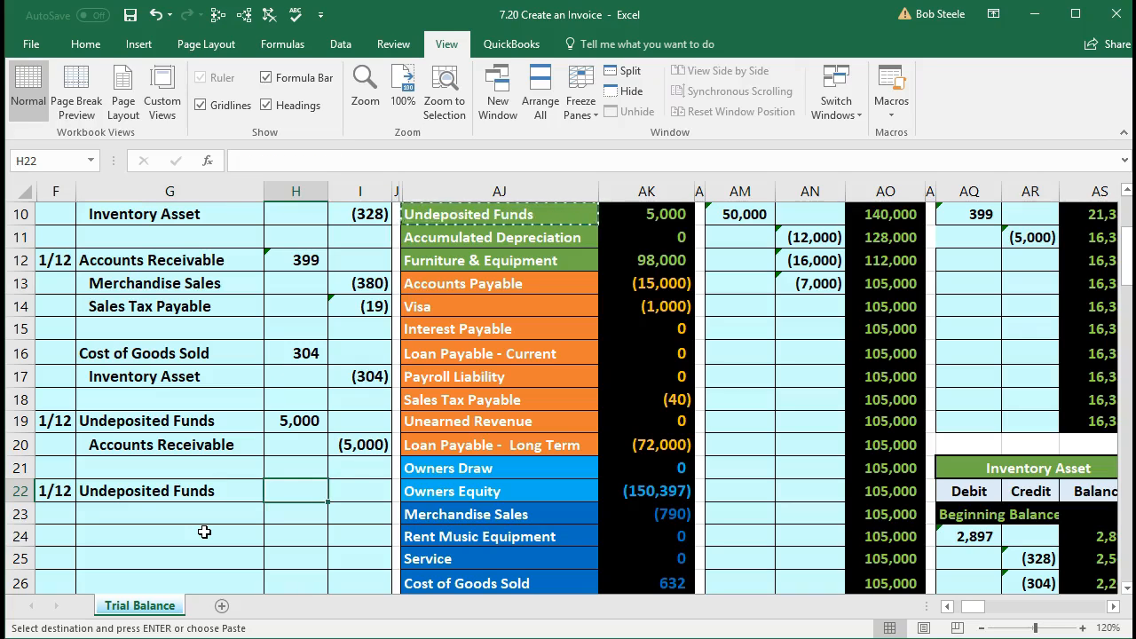
{"action": "type", "text": "7500"}
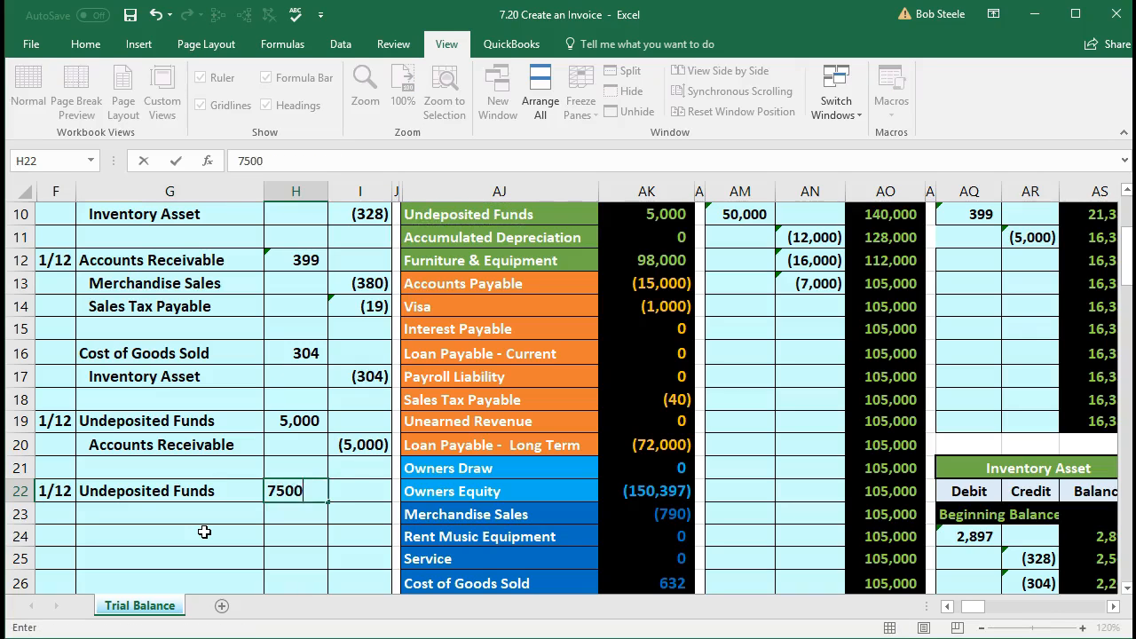
{"action": "key", "text": "Return"}
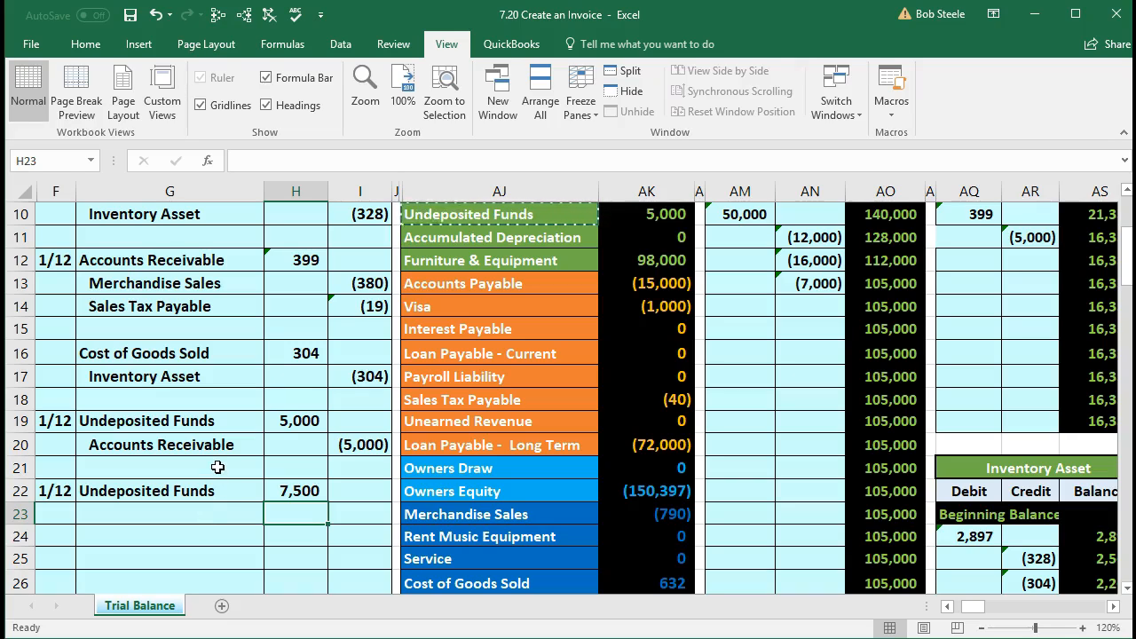
Enter the credit in I23 as the negative of the debit, with the formula -H22.
{"action": "left_click", "coordinate": [285, 485]}
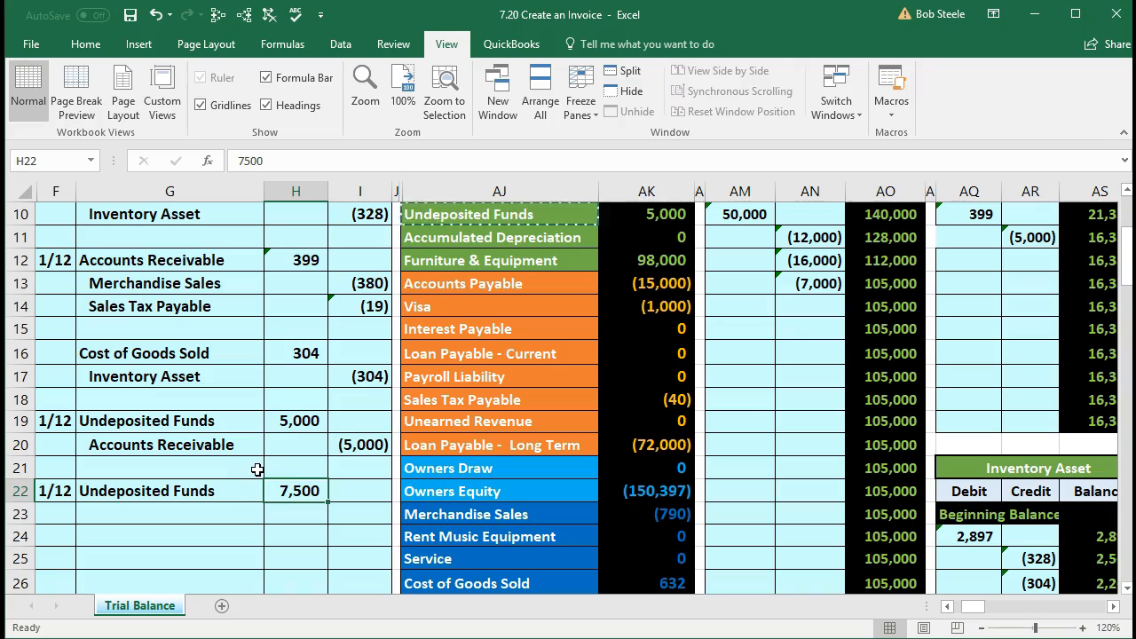
{"action": "key", "text": "Down"}
{"action": "key", "text": "Right"}
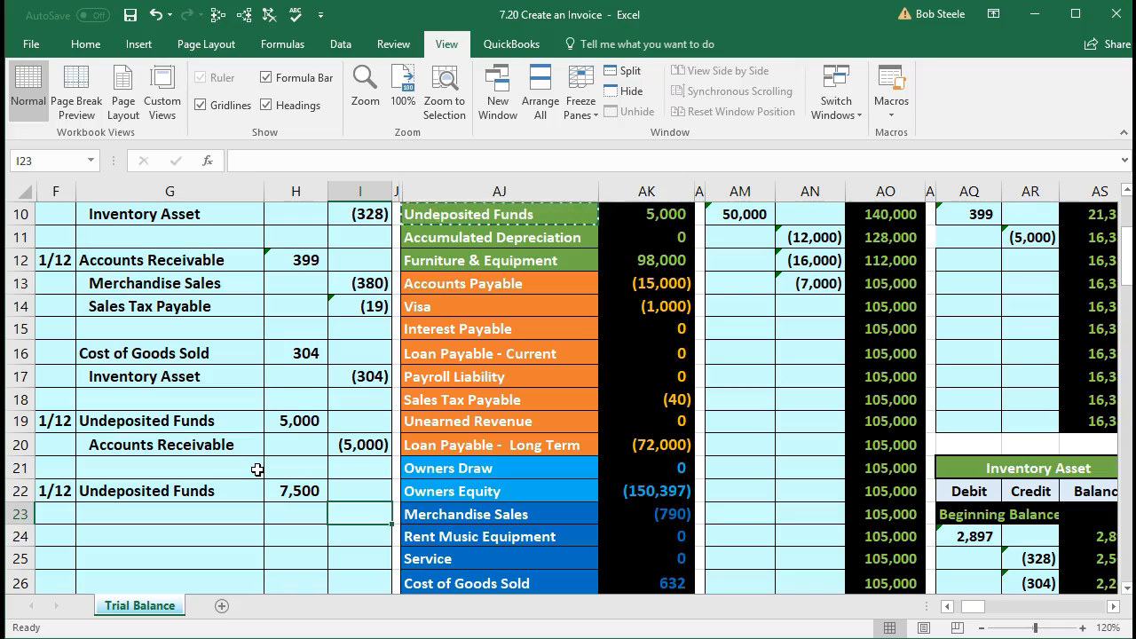
{"action": "type", "text": "-"}
{"action": "key", "text": "Left"}
{"action": "key", "text": "Up"}
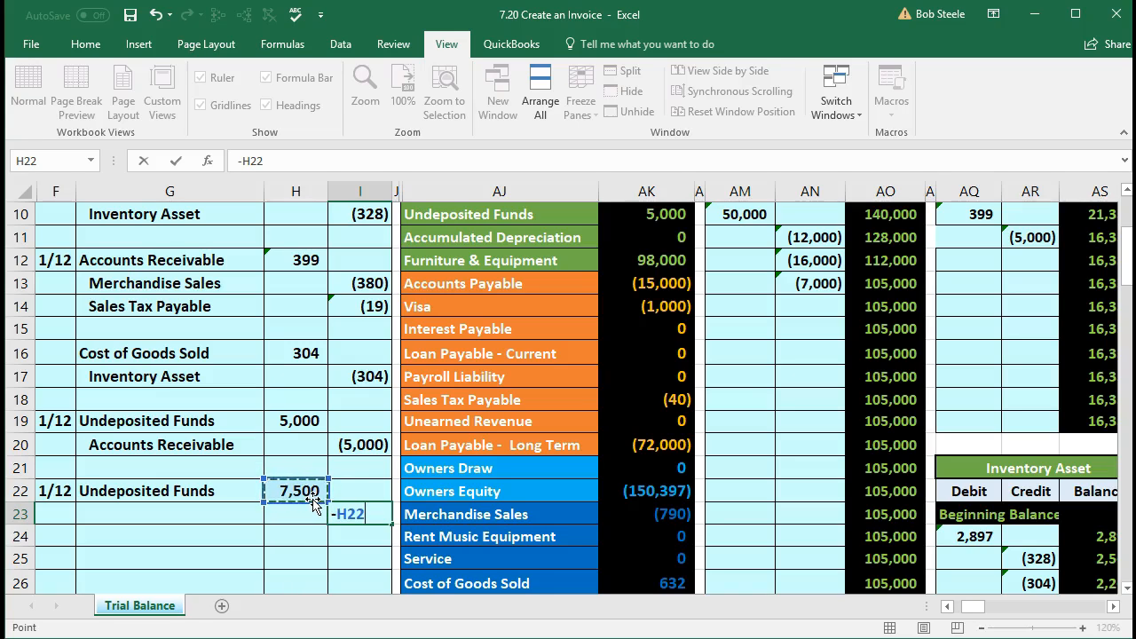
{"action": "key", "text": "Return"}
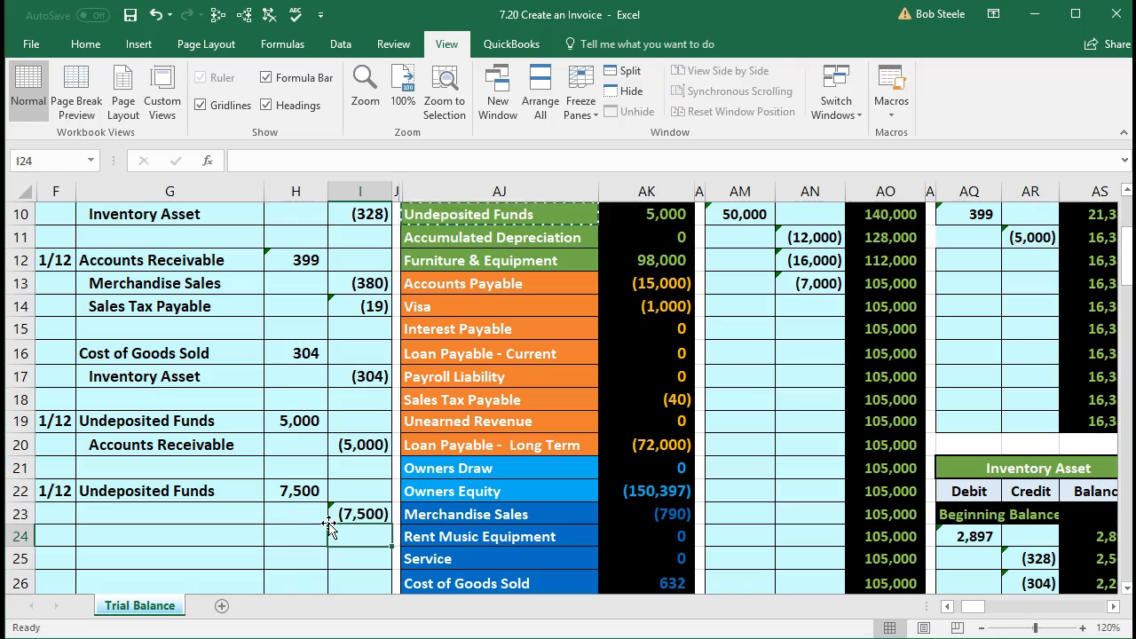
{"action": "left_click", "coordinate": [297, 491]}
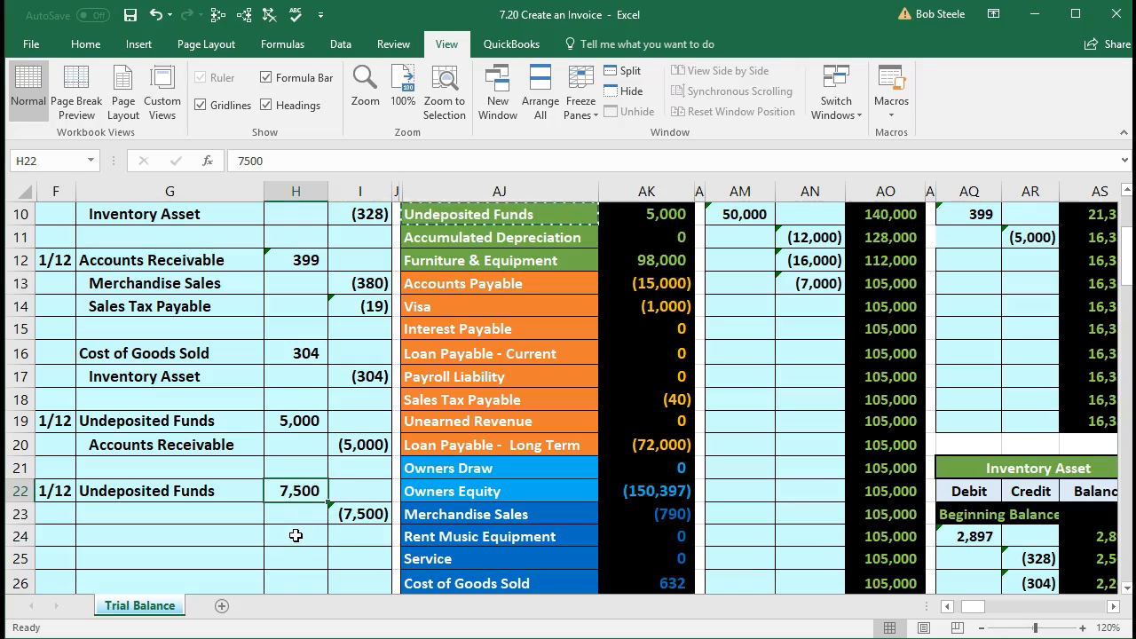
Copy Accounts Receivable from the trial balance into G23 as values only and indent the account name.
{"action": "left_click", "coordinate": [234, 510]}
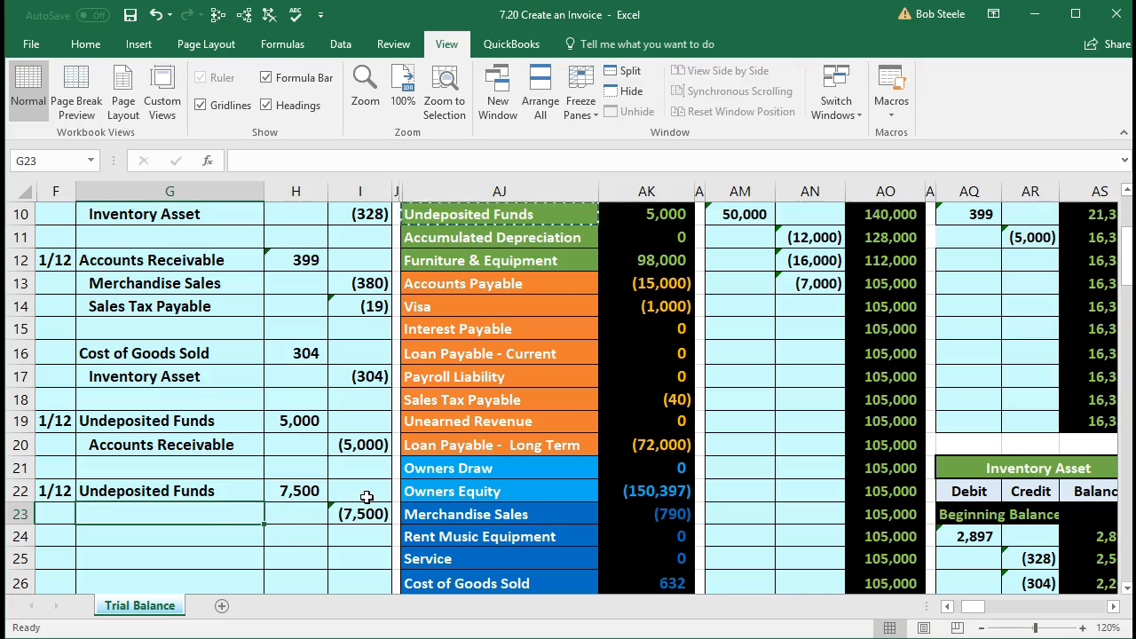
{"action": "scroll", "coordinate": [371, 500], "scroll_direction": "up", "scroll_amount": 2}
{"action": "scroll", "coordinate": [370, 500], "scroll_direction": "up", "scroll_amount": 2}
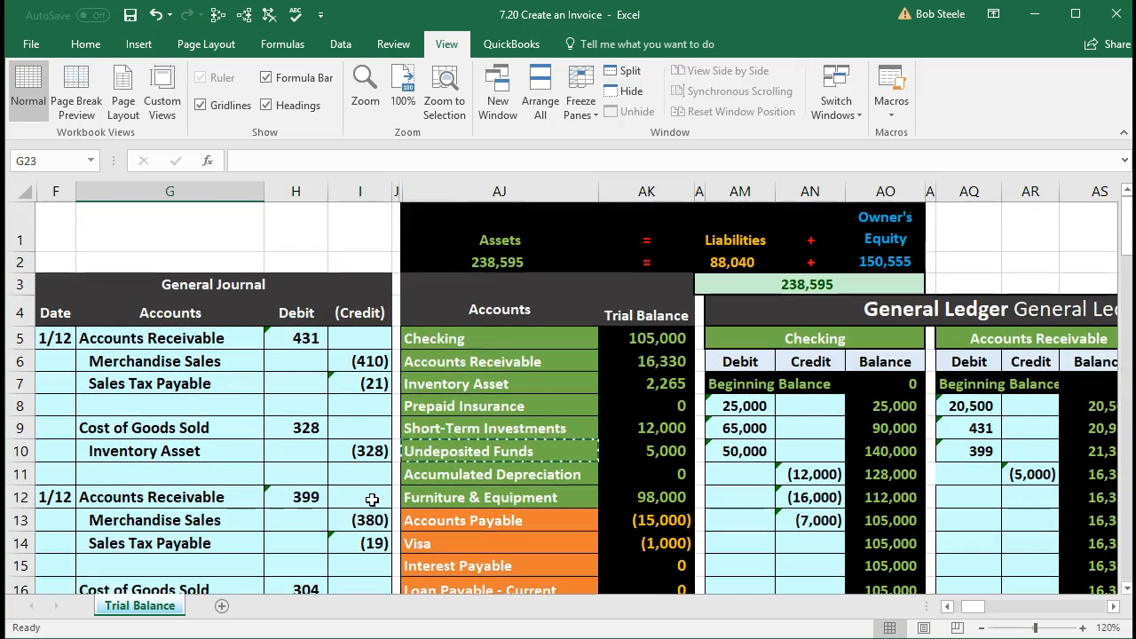
{"action": "left_click", "coordinate": [497, 373]}
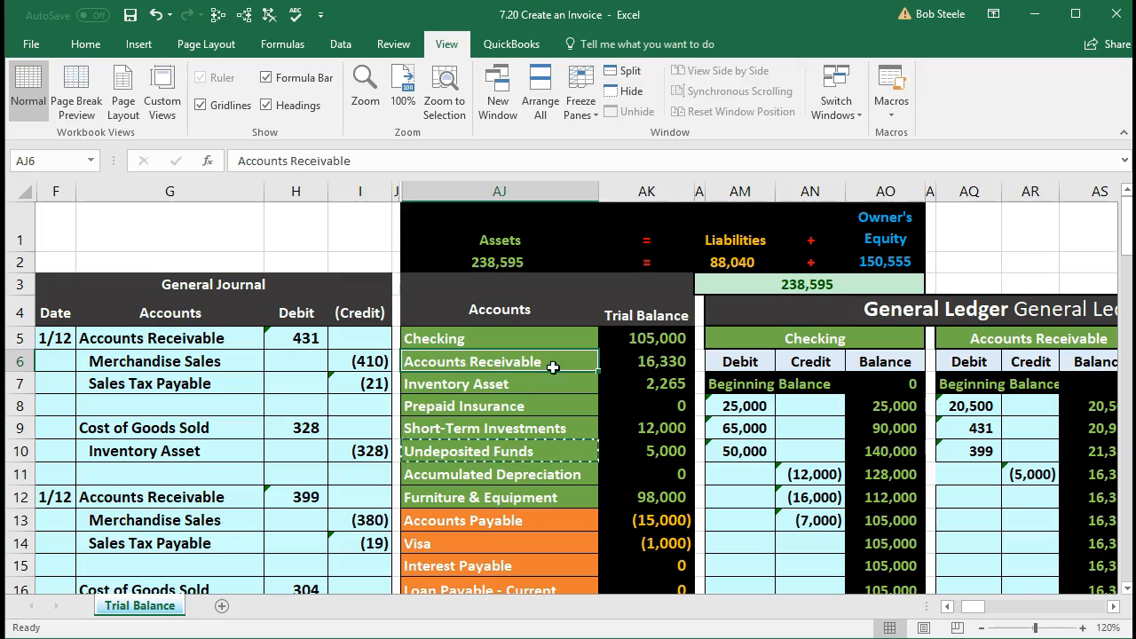
{"action": "left_click", "coordinate": [619, 365]}
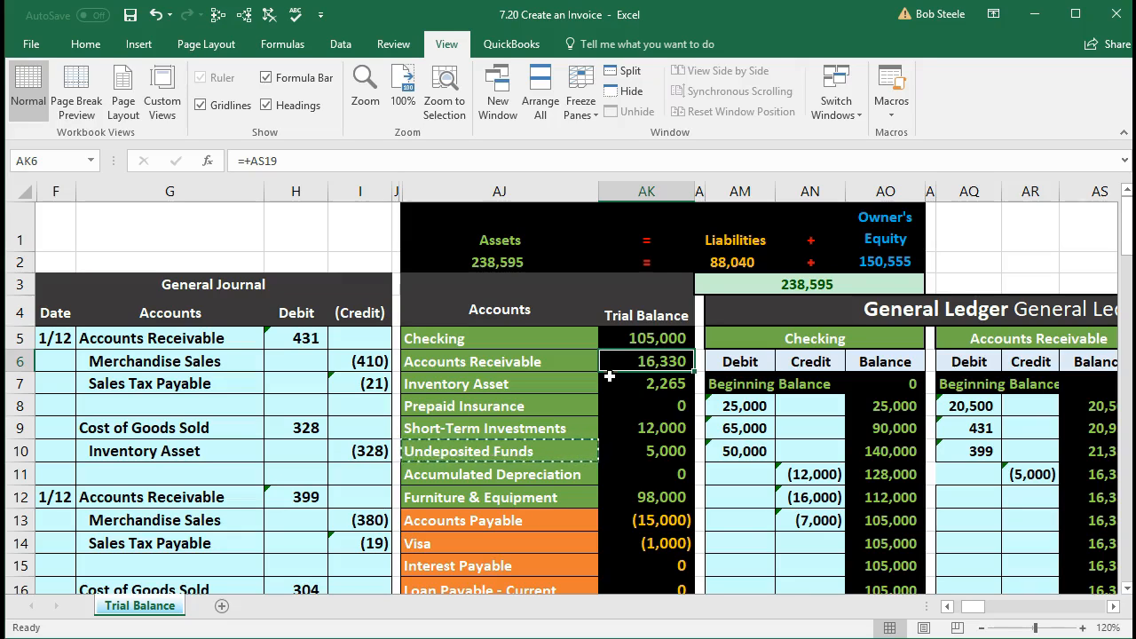
{"action": "left_click", "coordinate": [569, 362]}
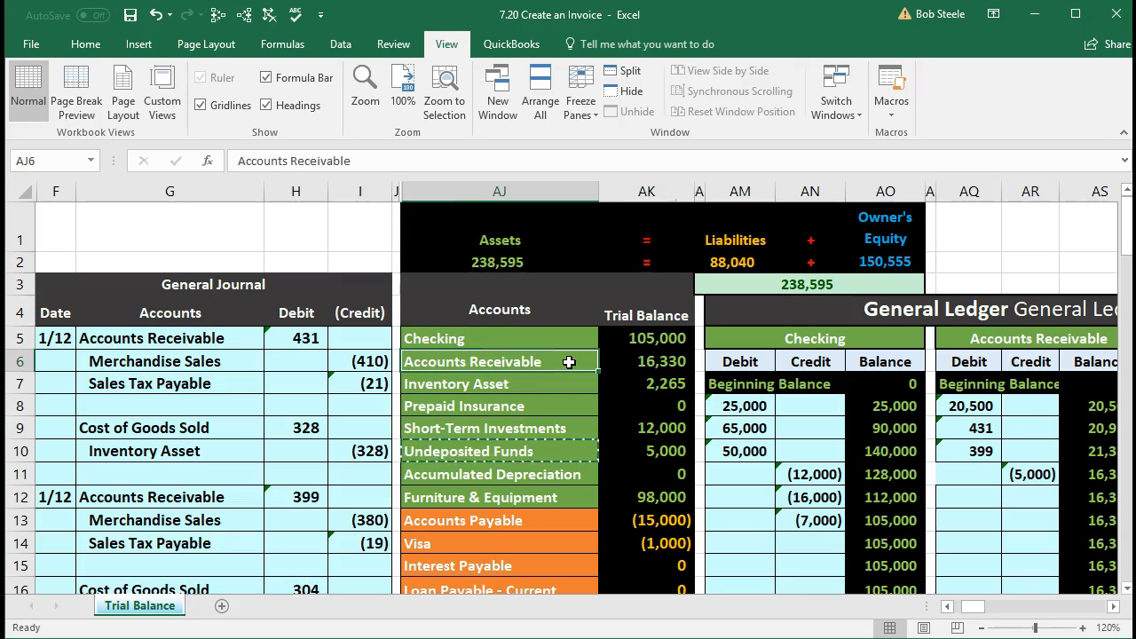
{"action": "right_click", "coordinate": [569, 362]}
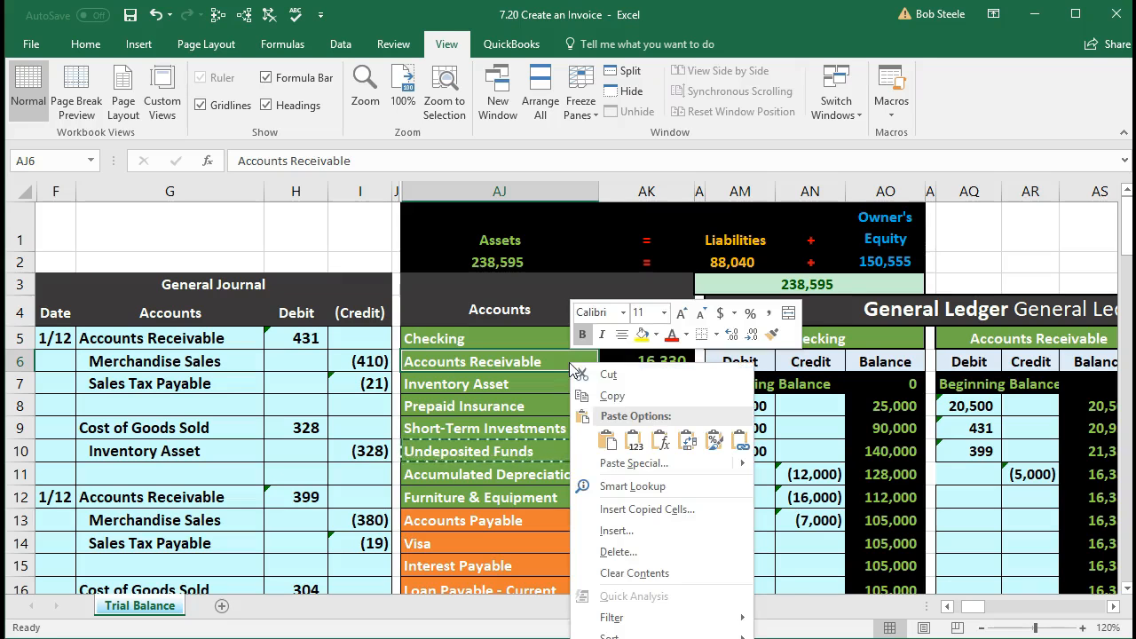
{"action": "left_click", "coordinate": [599, 396]}
{"action": "scroll", "coordinate": [334, 453], "scroll_direction": "down", "scroll_amount": 2}
{"action": "scroll", "coordinate": [334, 453], "scroll_direction": "down", "scroll_amount": 1}
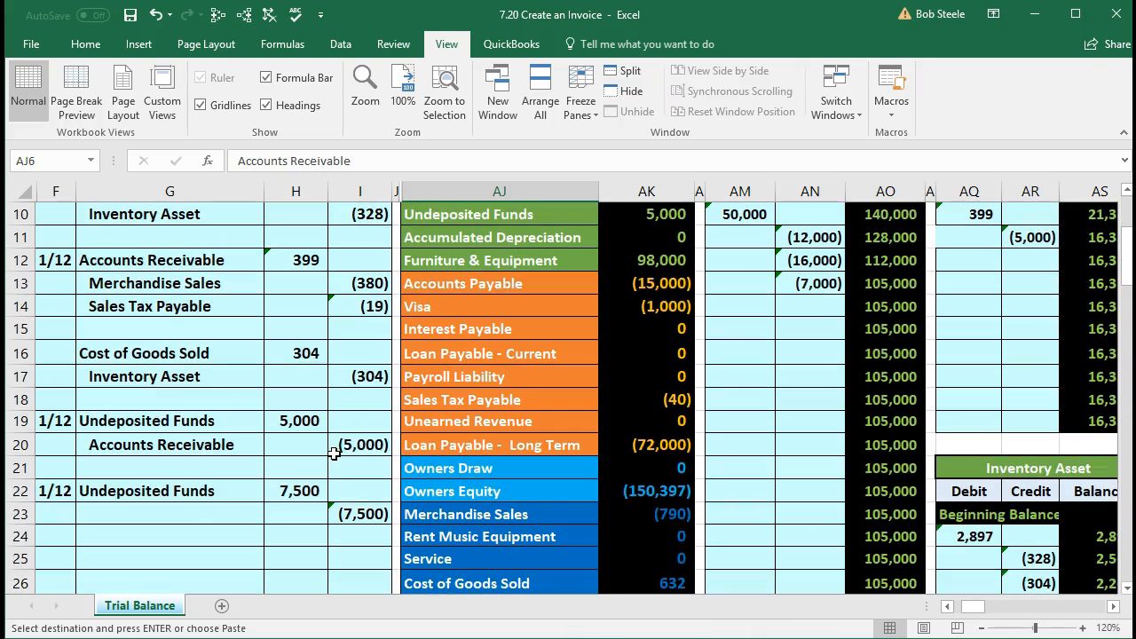
{"action": "left_click", "coordinate": [171, 508]}
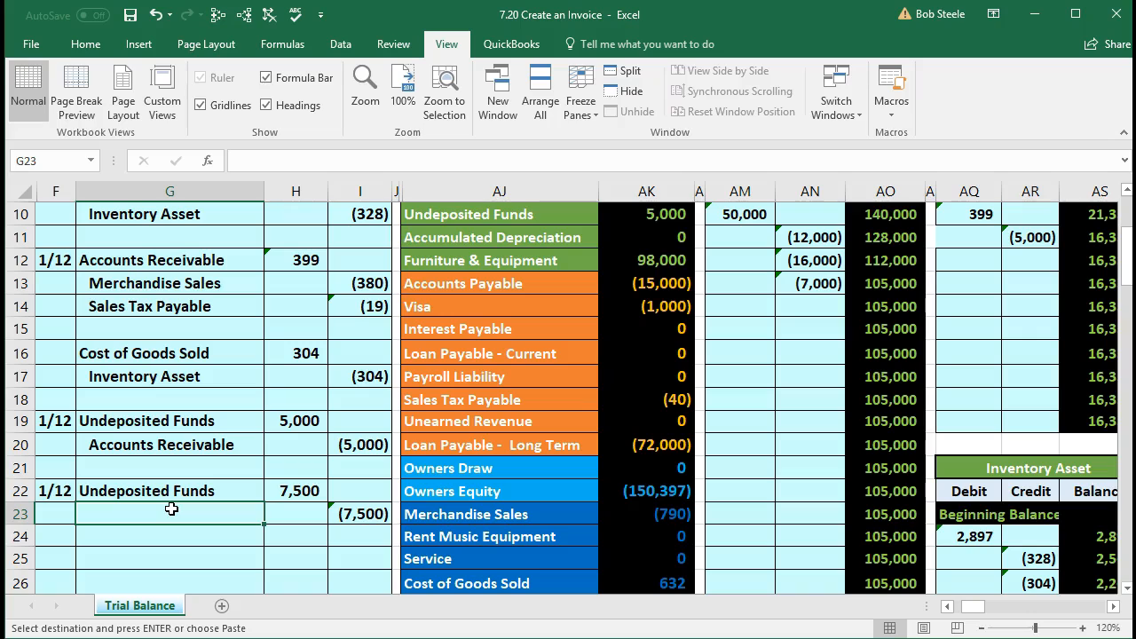
{"action": "right_click", "coordinate": [171, 508]}
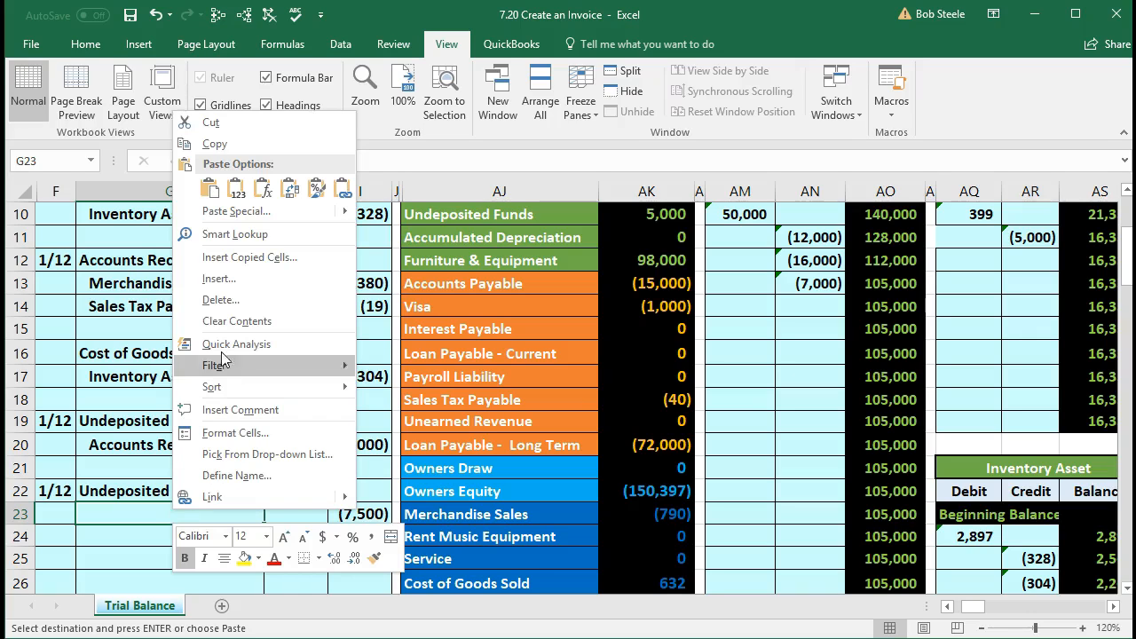
{"action": "left_click", "coordinate": [235, 190]}
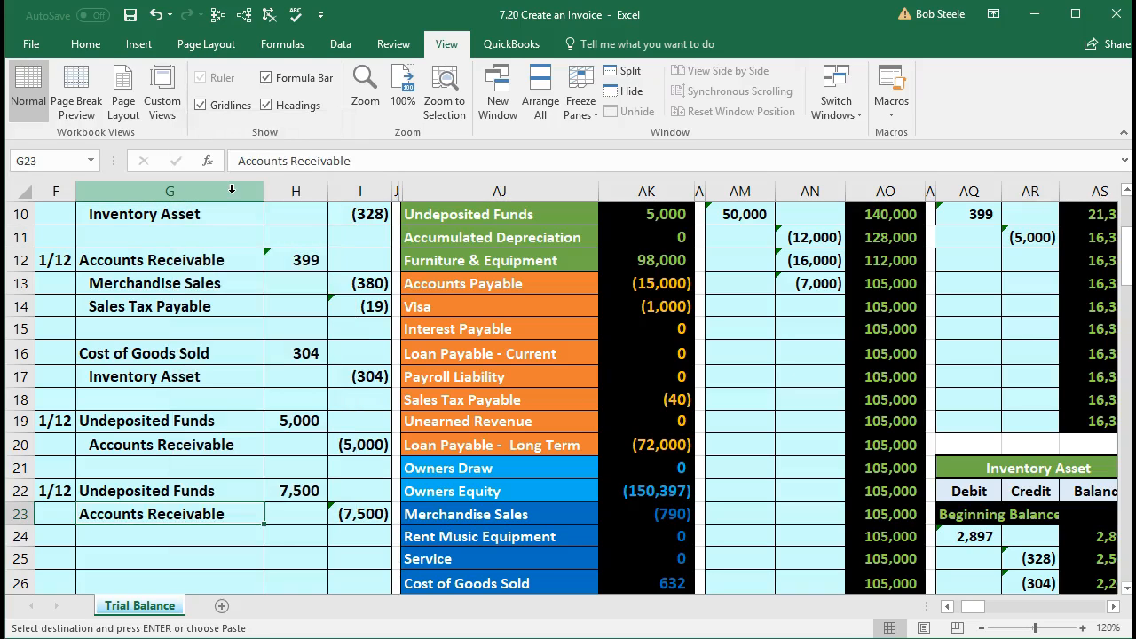
{"action": "left_click", "coordinate": [85, 44]}
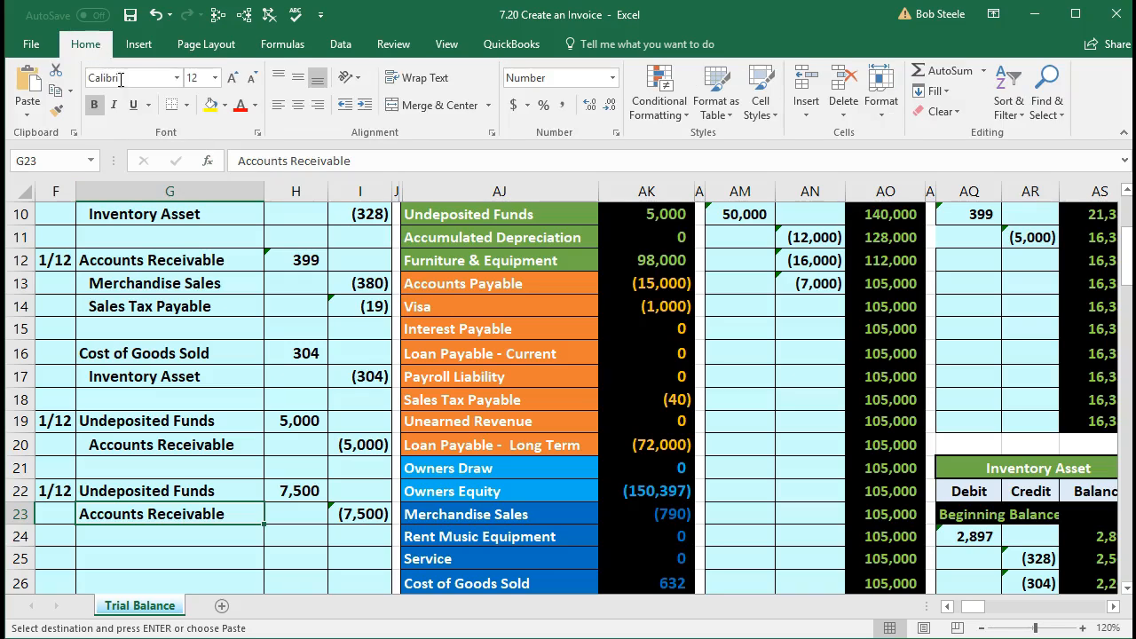
{"action": "left_click", "coordinate": [365, 106]}
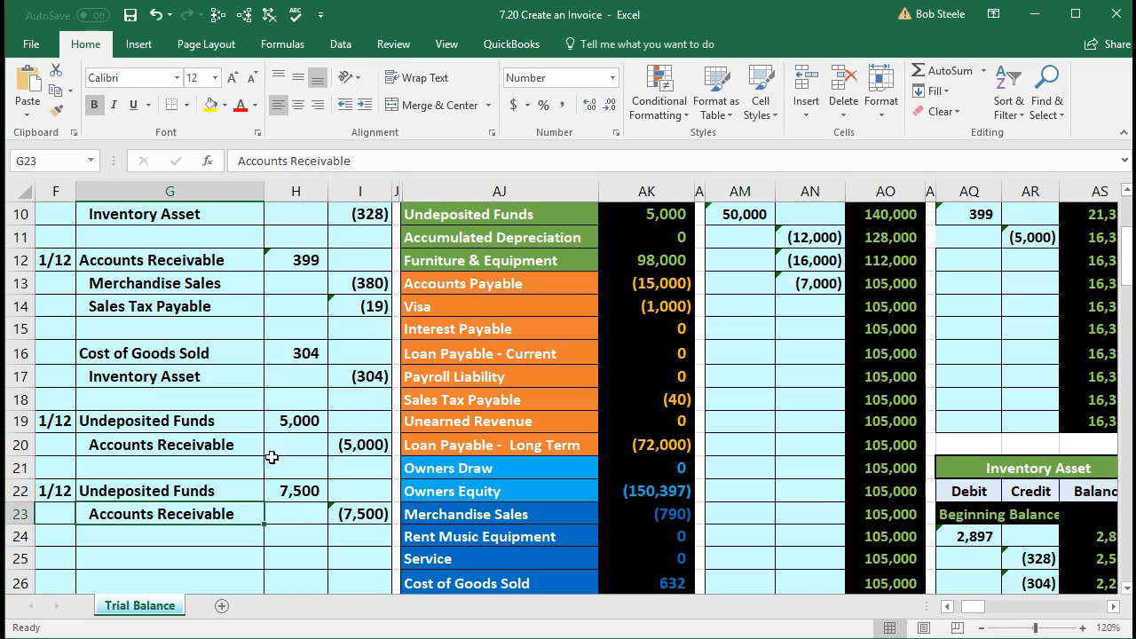
Review the new journal entry against the Undeposited Funds line of the trial balance.
{"action": "left_click_drag", "start_coordinate": [191, 487], "coordinate": [333, 513]}
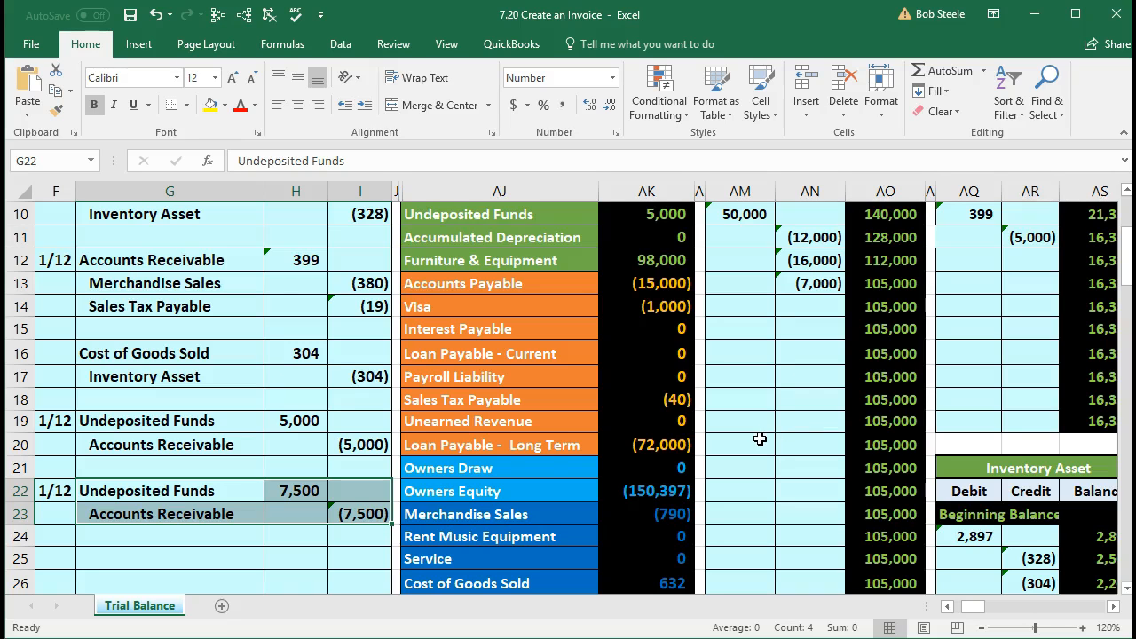
{"action": "left_click_drag", "start_coordinate": [261, 487], "coordinate": [269, 489]}
{"action": "scroll", "coordinate": [269, 489], "scroll_direction": "up", "scroll_amount": 1}
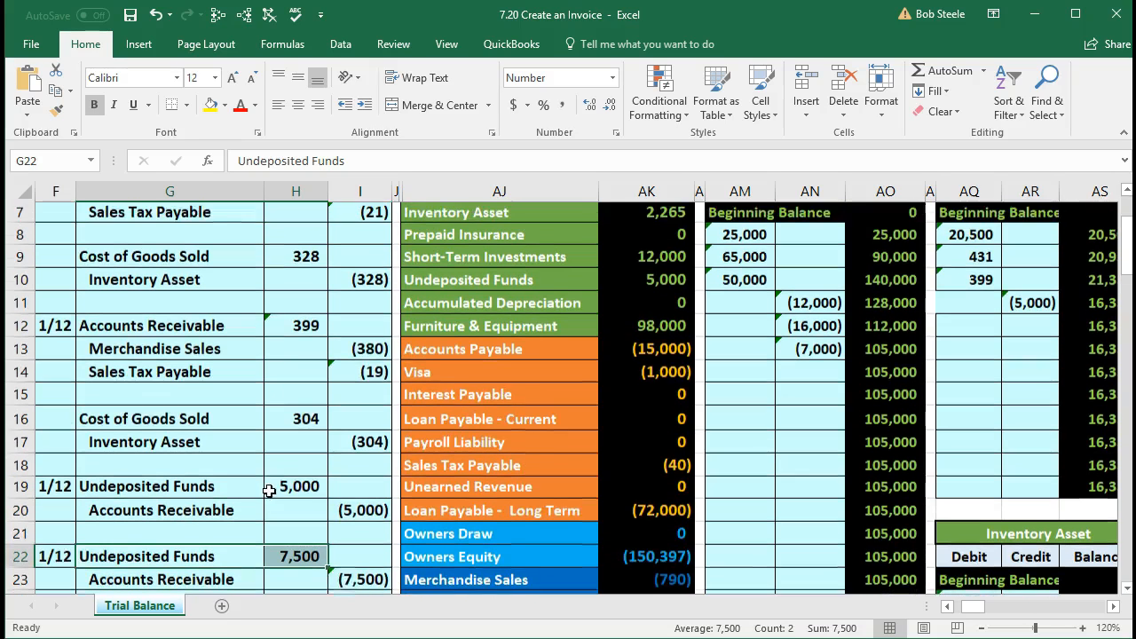
{"action": "left_click_drag", "start_coordinate": [538, 280], "coordinate": [602, 281]}
{"action": "left_click", "coordinate": [620, 258]}
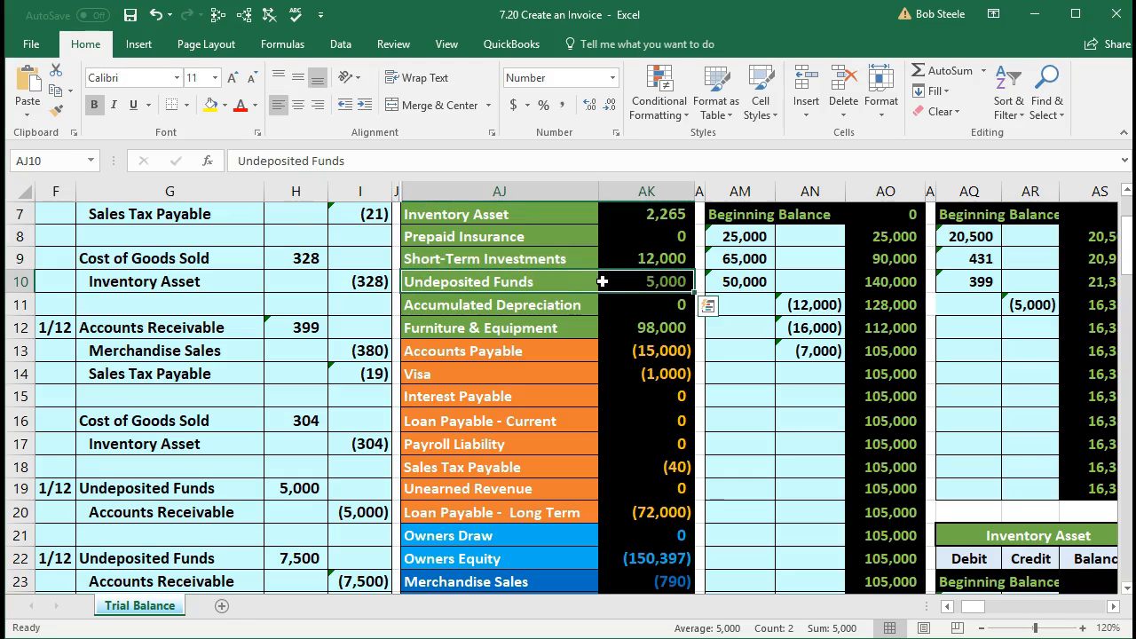
{"action": "key", "text": "Up"}
{"action": "key", "text": "Up"}
{"action": "key", "text": "Up"}
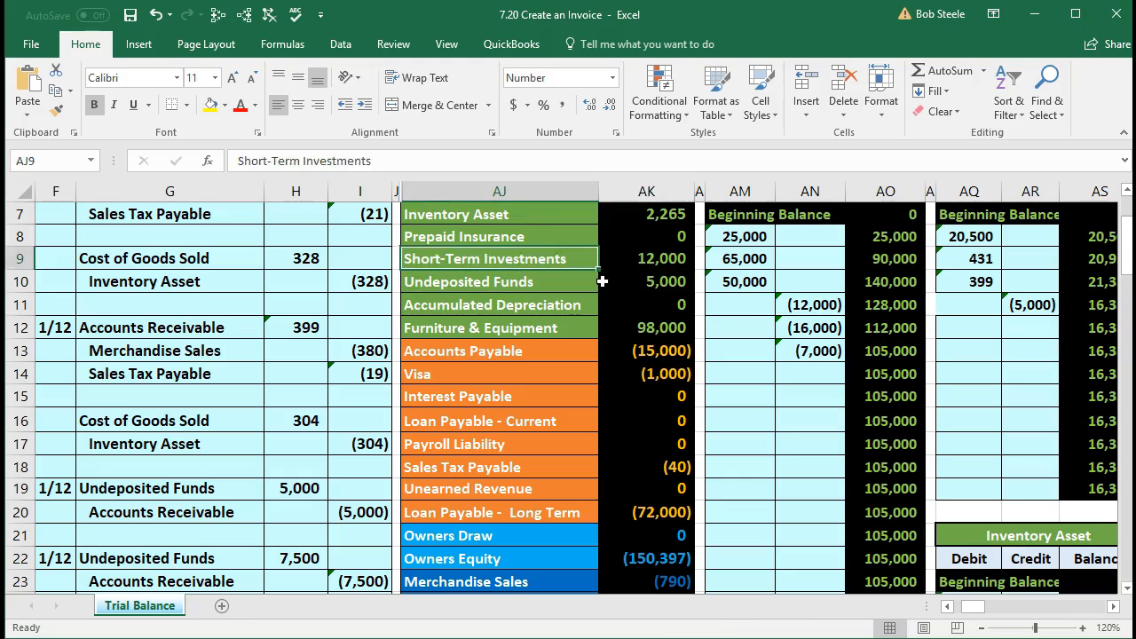
{"action": "key", "text": "Right"}
{"action": "key", "text": "Right"}
{"action": "key", "text": "Right"}
{"action": "key", "text": "Right"}
{"action": "key", "text": "Right"}
{"action": "key", "text": "Right"}
{"action": "key", "text": "Left"}
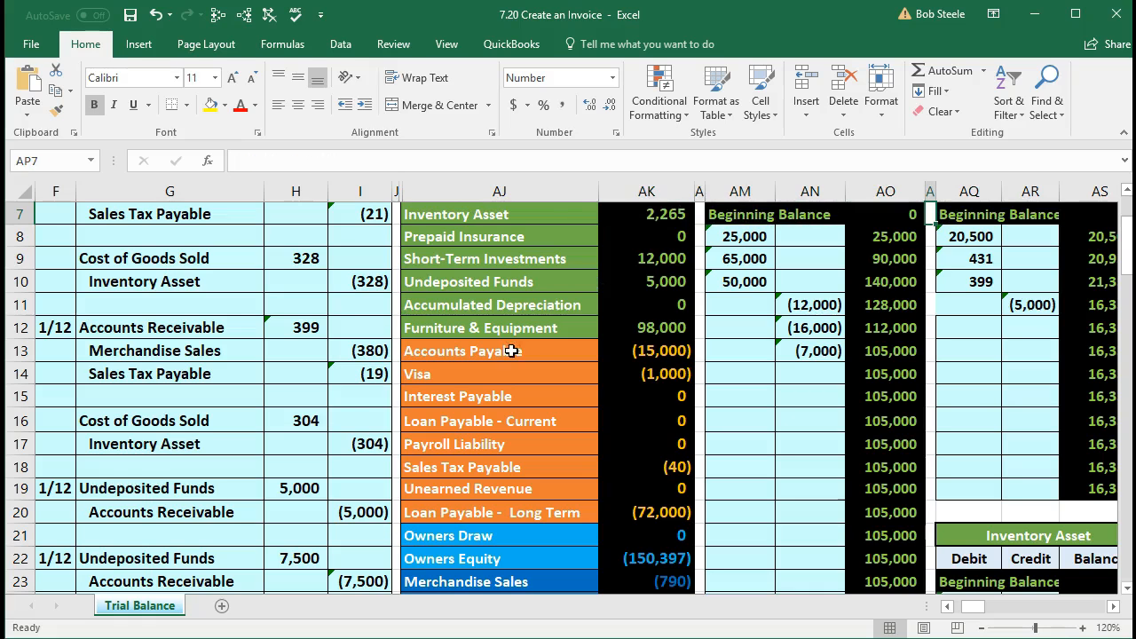
Freeze the panes at cell AJ1, the Assets heading, so the general journal columns stay visible while scrolling sideways.
{"action": "scroll", "coordinate": [511, 351], "scroll_direction": "up", "scroll_amount": 2}
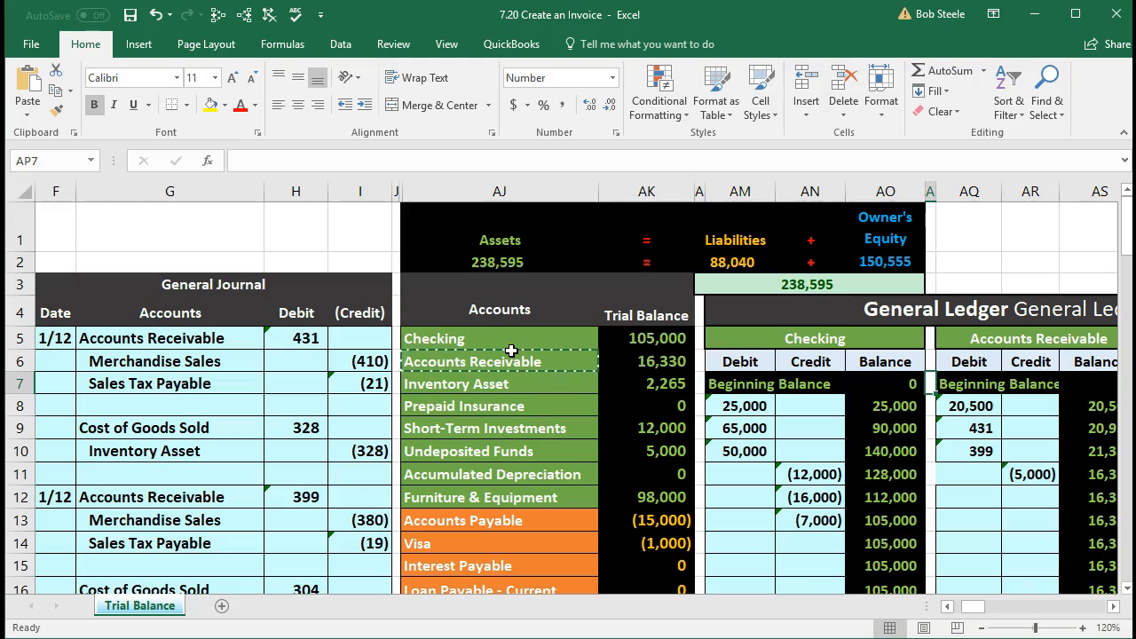
{"action": "left_click", "coordinate": [436, 229]}
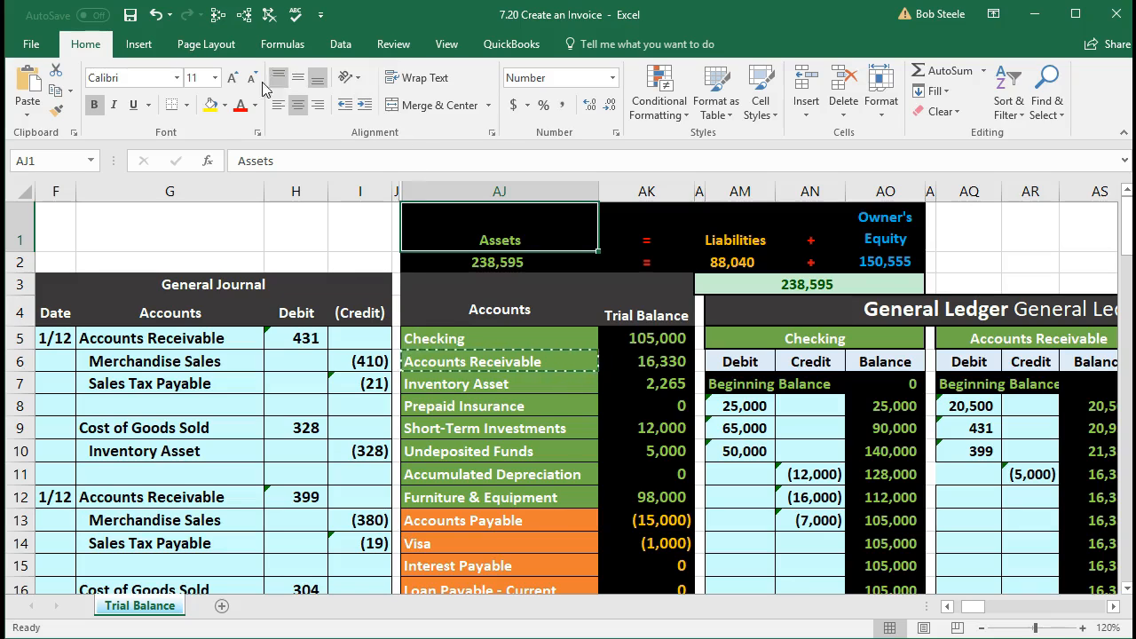
{"action": "left_click", "coordinate": [447, 46]}
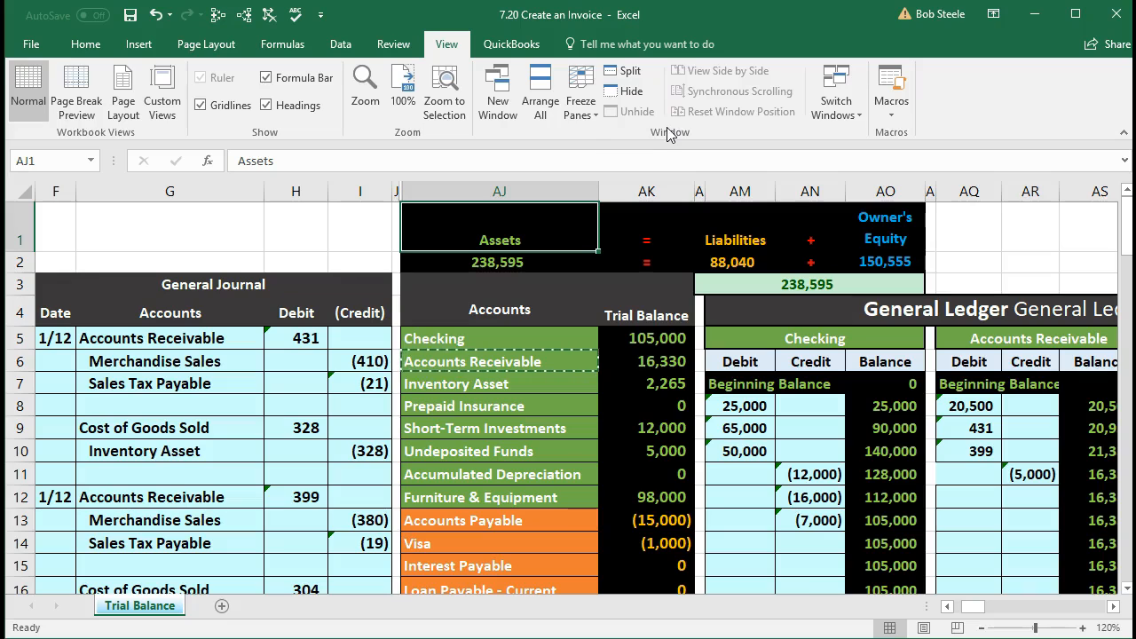
{"action": "left_click", "coordinate": [579, 103]}
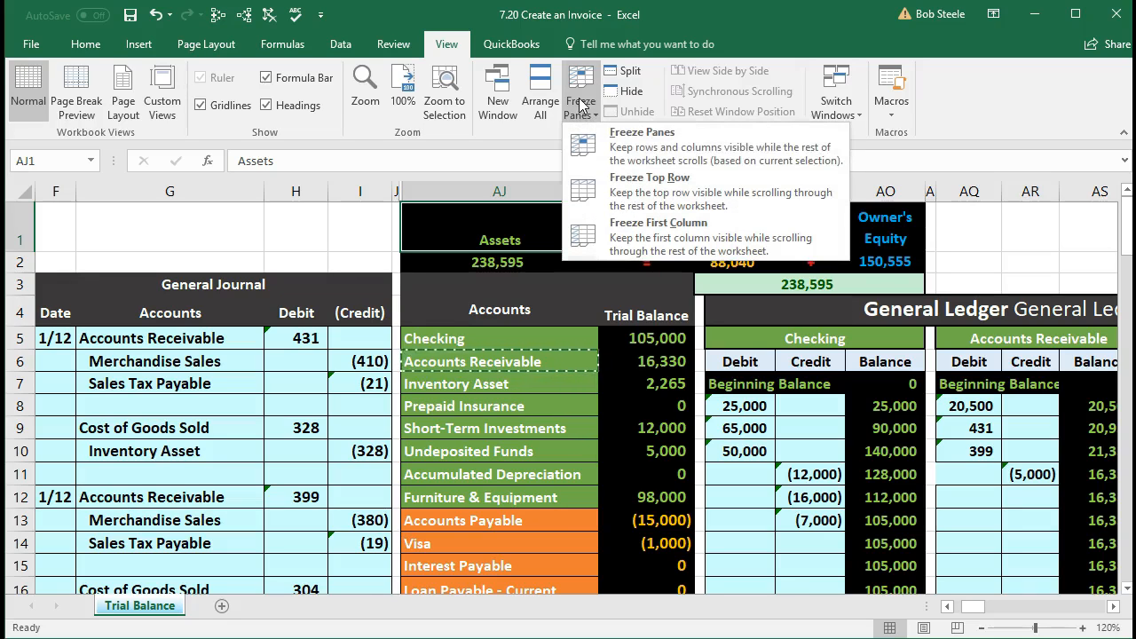
{"action": "left_click", "coordinate": [619, 151]}
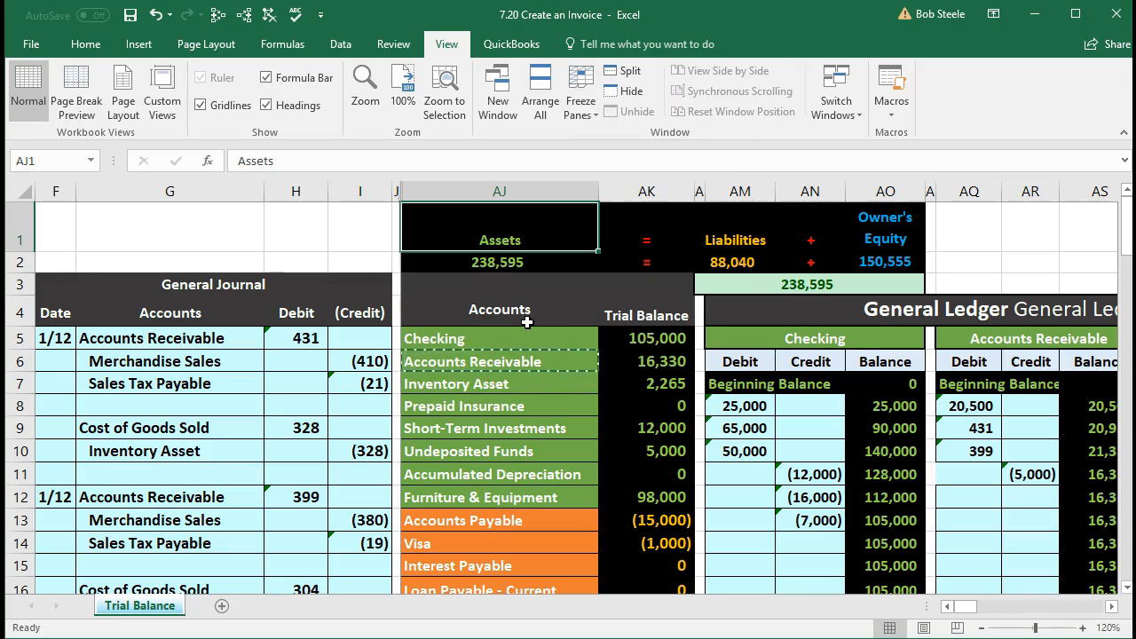
Post the new entry's debit to the Undeposited Funds ledger in AU23 with the formula =H22.
{"action": "key", "text": "Right"}
{"action": "key", "text": "Right"}
{"action": "key", "text": "Right"}
{"action": "key", "text": "Right"}
{"action": "key", "text": "Right"}
{"action": "key", "text": "Right"}
{"action": "key", "text": "Right"}
{"action": "key", "text": "Right"}
{"action": "key", "text": "Right"}
{"action": "key", "text": "Right"}
{"action": "key", "text": "Right"}
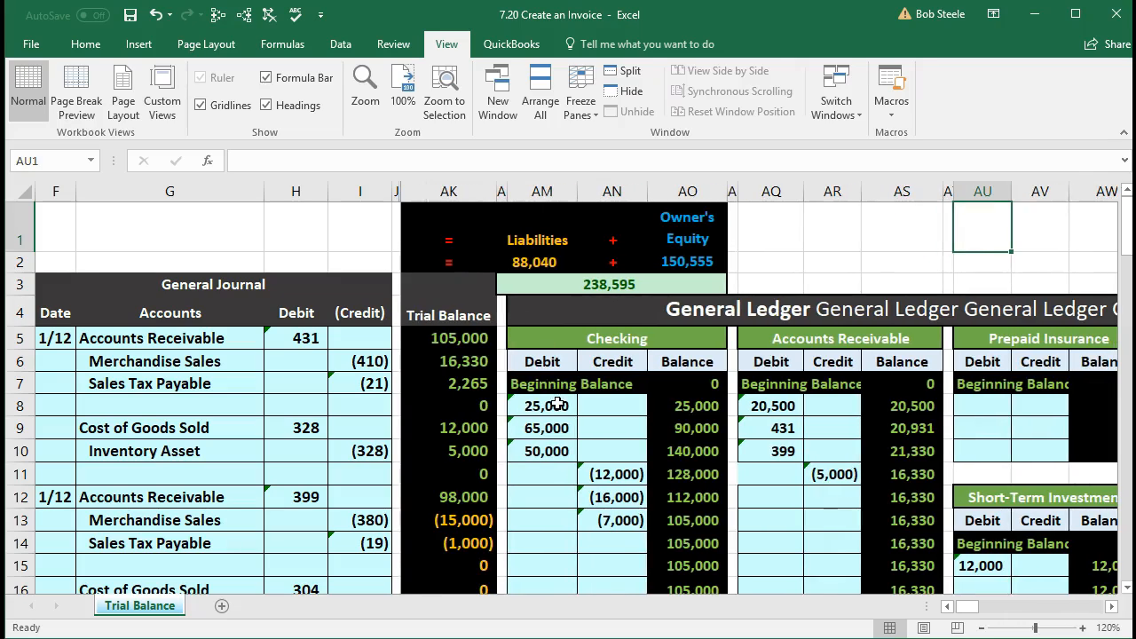
{"action": "scroll", "coordinate": [564, 419], "scroll_direction": "down", "scroll_amount": 4}
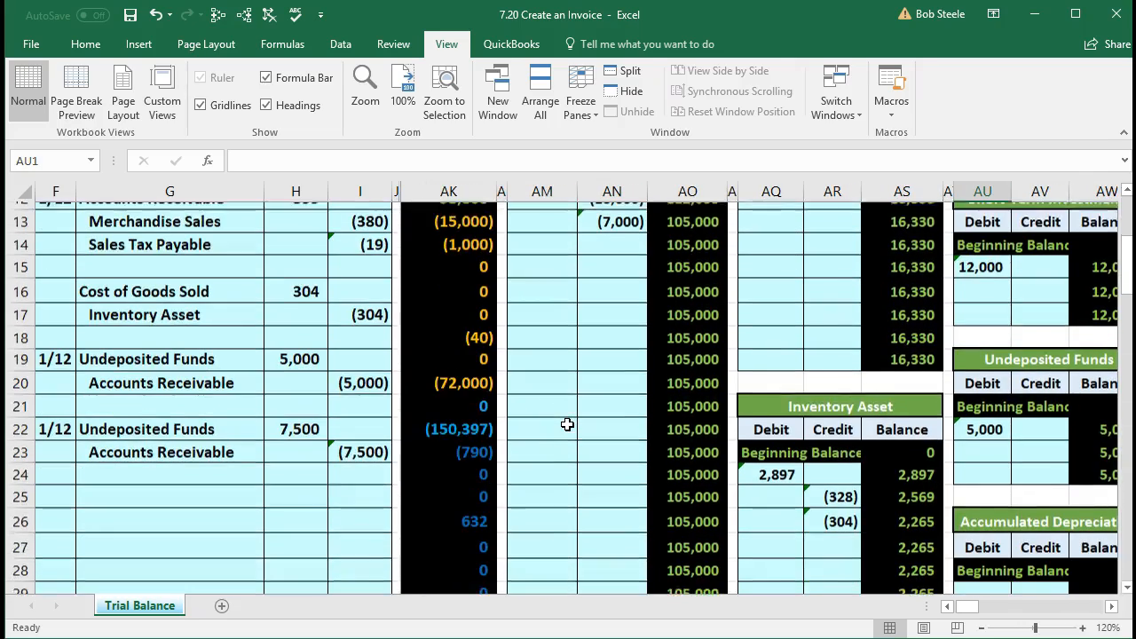
{"action": "left_click", "coordinate": [969, 444]}
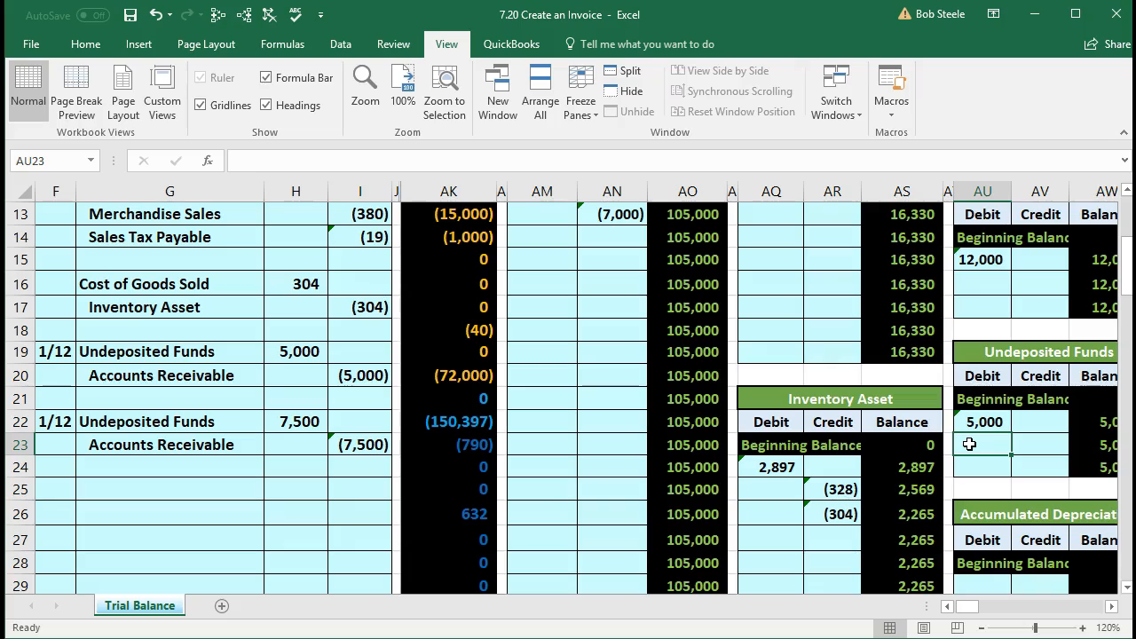
{"action": "type", "text": "="}
{"action": "left_click", "coordinate": [297, 422]}
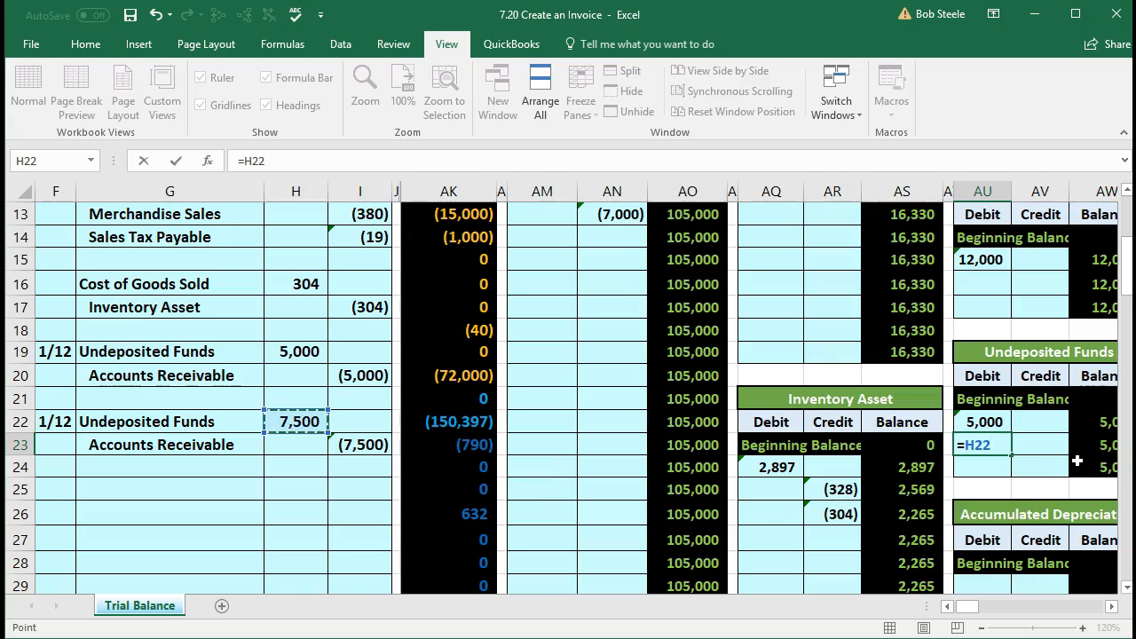
{"action": "key", "text": "Return"}
Trace the Undeposited Funds balance from its ledger account to its trial balance line in AK10.
{"action": "key", "text": "Right"}
{"action": "key", "text": "Right"}
{"action": "key", "text": "Up"}
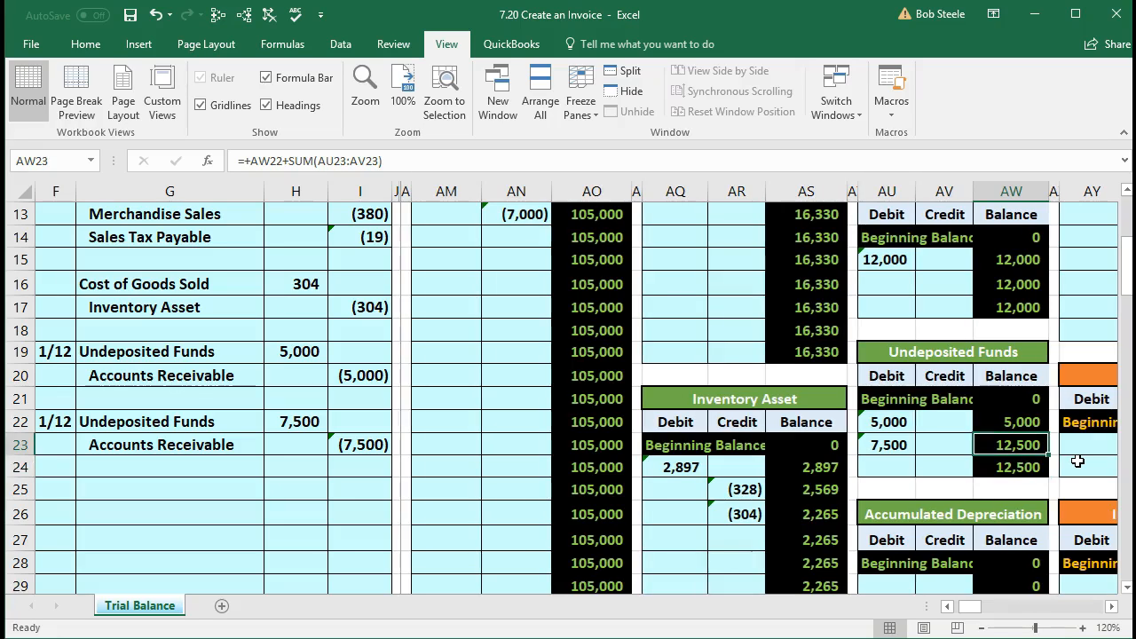
{"action": "key", "text": "Left"}
{"action": "key", "text": "Left"}
{"action": "key", "text": "Left"}
{"action": "key", "text": "Left"}
{"action": "key", "text": "Left"}
{"action": "key", "text": "Left"}
{"action": "key", "text": "Left"}
{"action": "key", "text": "Left"}
{"action": "key", "text": "Left"}
{"action": "key", "text": "Left"}
{"action": "key", "text": "Left"}
{"action": "key", "text": "Left"}
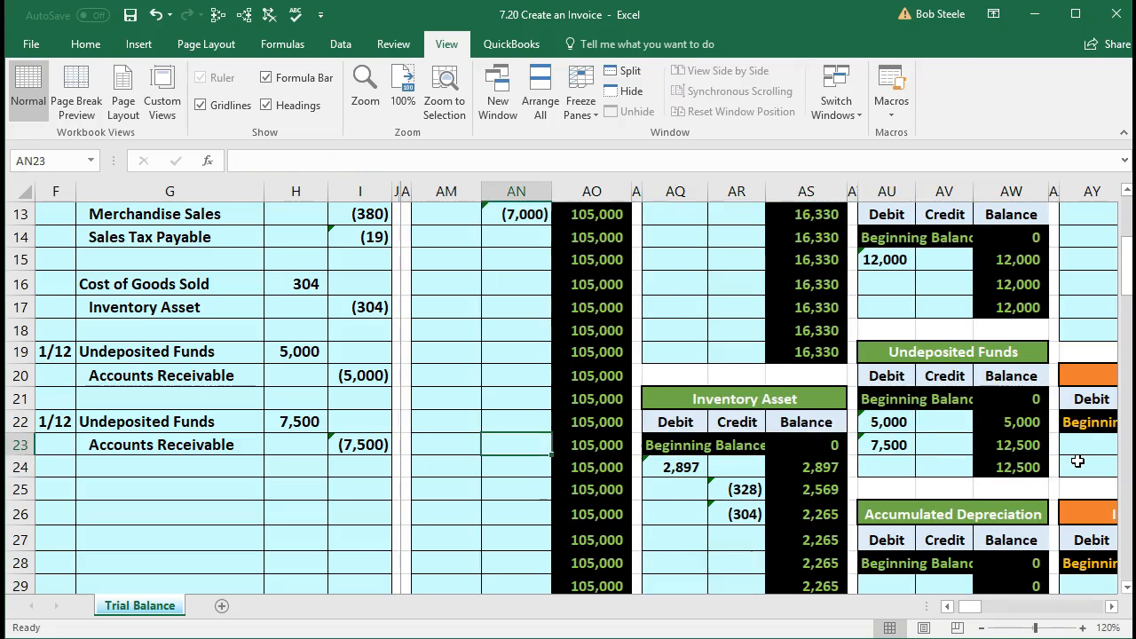
{"action": "key", "text": "Left"}
{"action": "key", "text": "Left"}
{"action": "key", "text": "Left"}
{"action": "key", "text": "Left"}
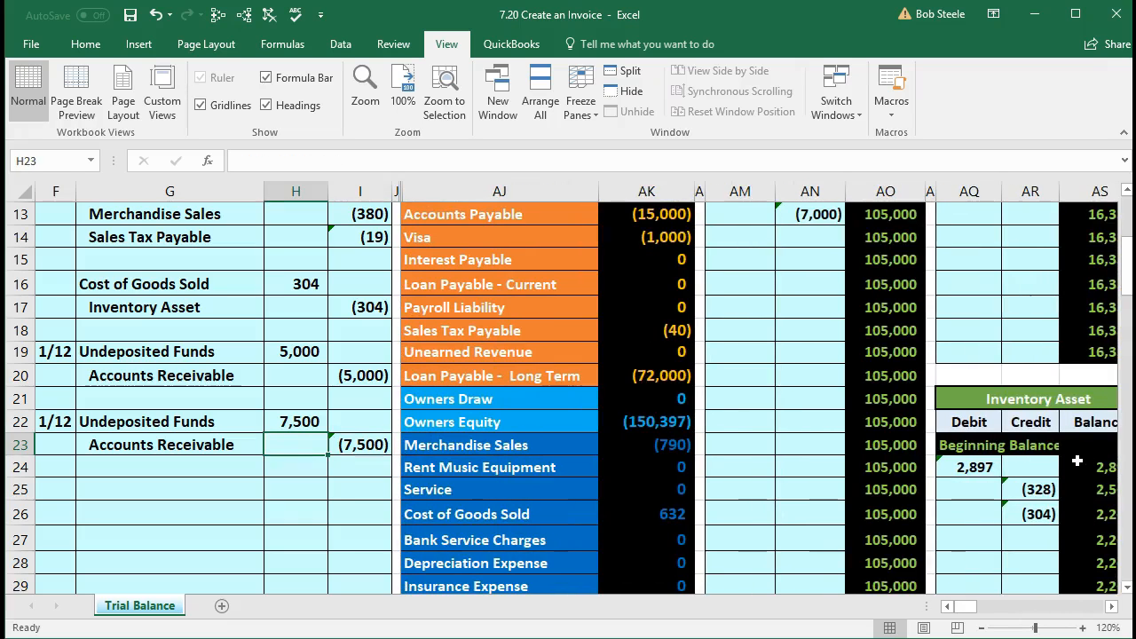
{"action": "scroll", "coordinate": [1076, 461], "scroll_direction": "up", "scroll_amount": 1}
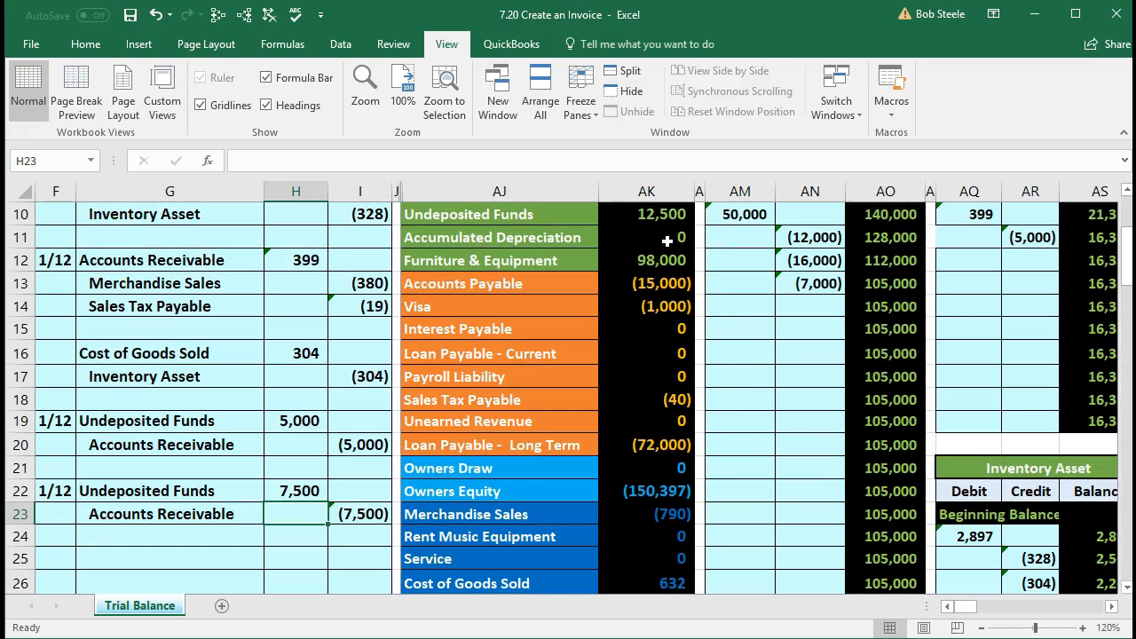
{"action": "left_click", "coordinate": [647, 216]}
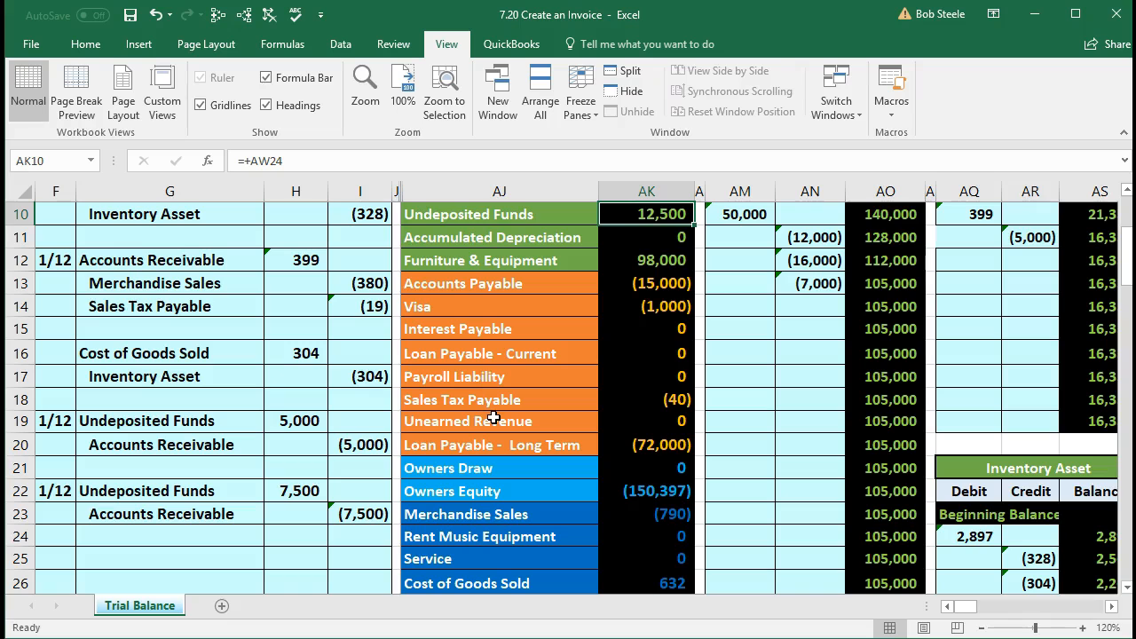
Compare the trial balance's total debits minus credits in AK38 with the unposted Accounts Receivable credit in I23.
{"action": "scroll", "coordinate": [493, 418], "scroll_direction": "down", "scroll_amount": 5}
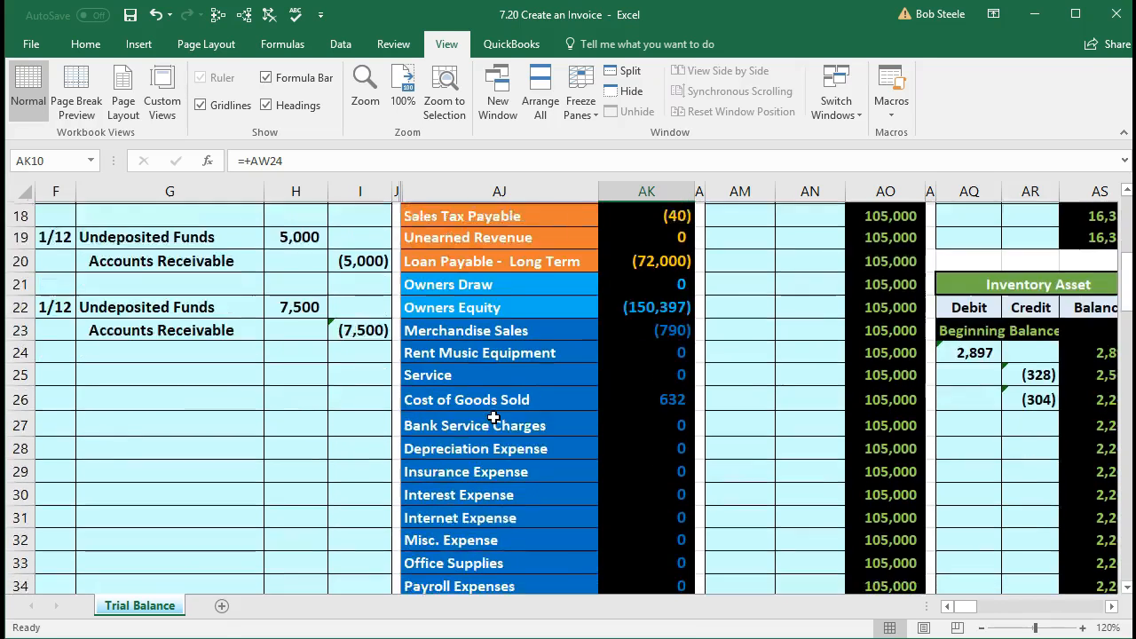
{"action": "left_click", "coordinate": [667, 520]}
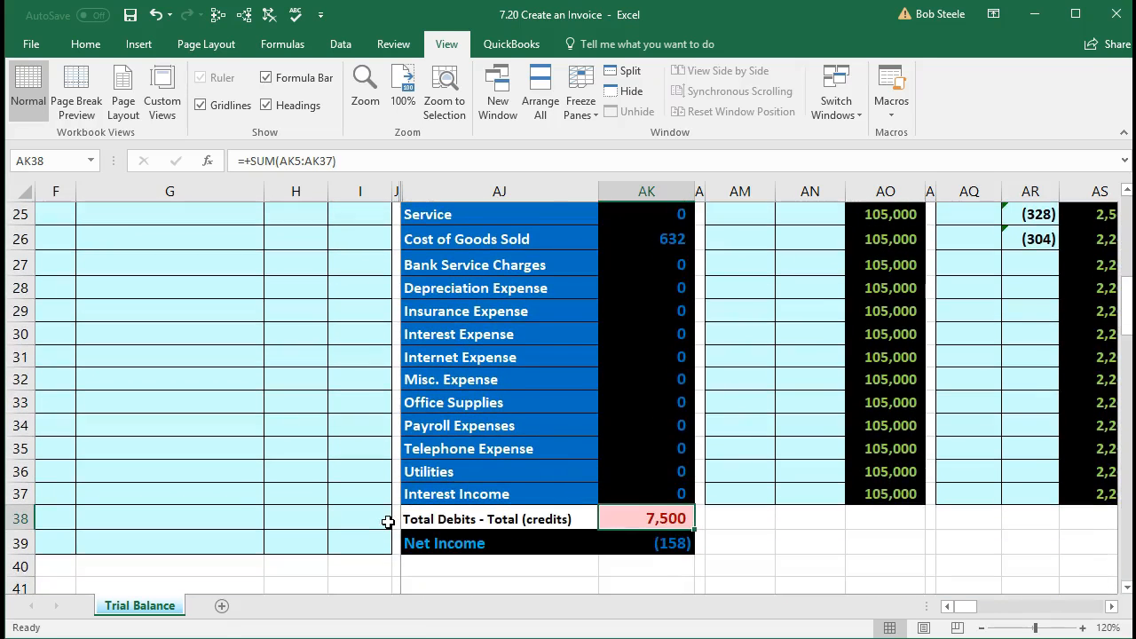
{"action": "scroll", "coordinate": [388, 522], "scroll_direction": "up", "scroll_amount": 3}
{"action": "left_click", "coordinate": [362, 385]}
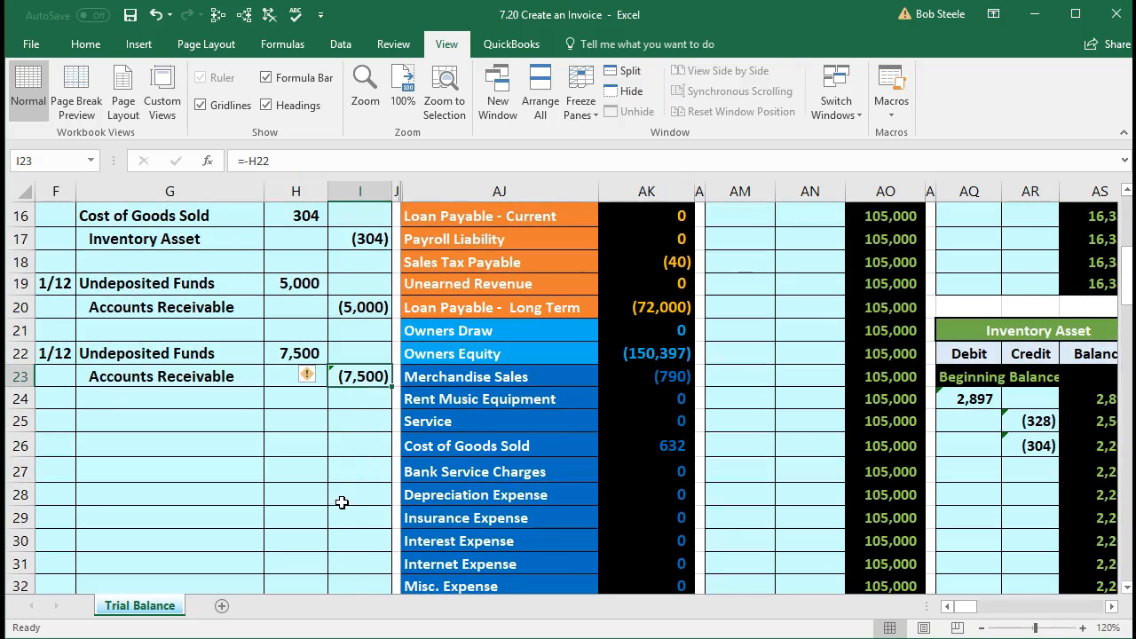
Post the Accounts Receivable credit to its ledger in AR12 with the formula =I23.
{"action": "scroll", "coordinate": [342, 502], "scroll_direction": "up", "scroll_amount": 4}
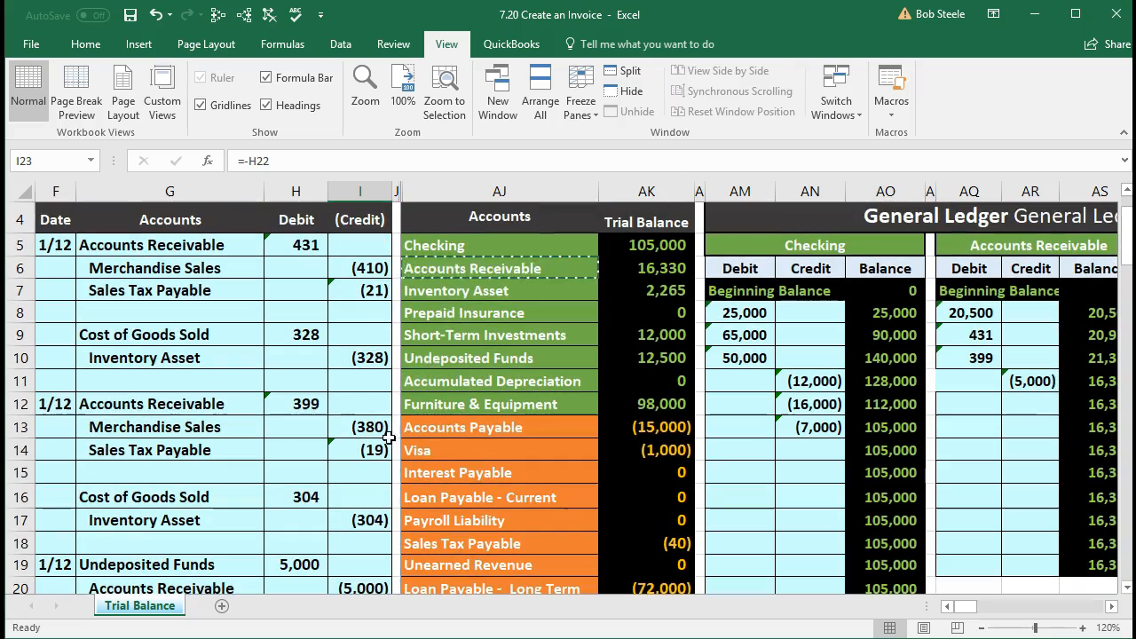
{"action": "left_click_drag", "start_coordinate": [484, 268], "coordinate": [616, 262]}
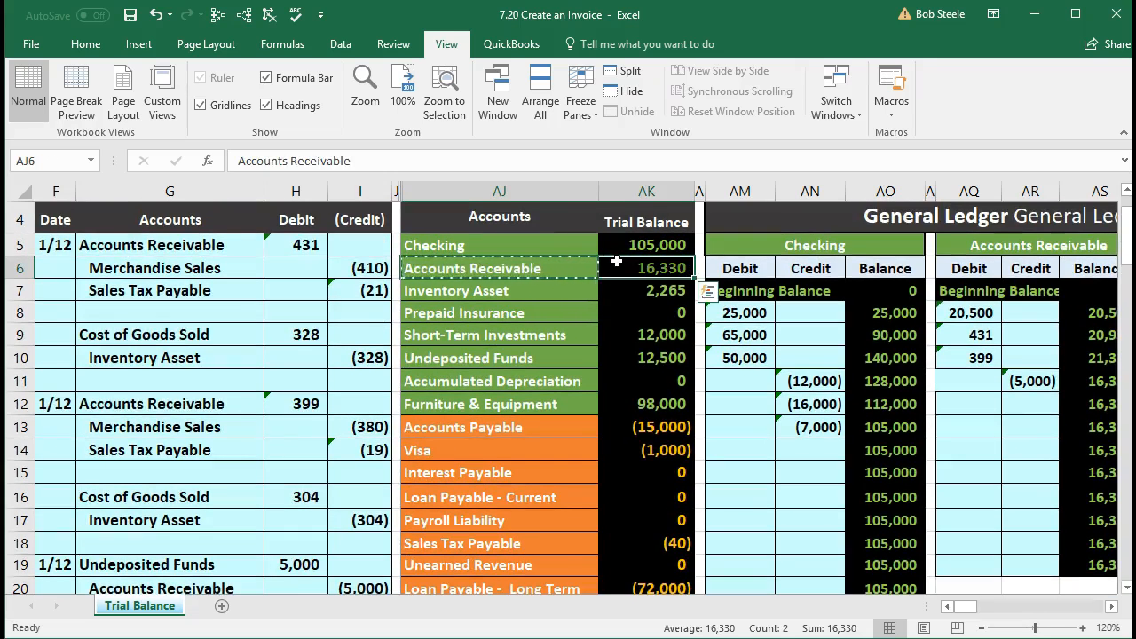
{"action": "left_click", "coordinate": [1031, 404]}
{"action": "scroll", "coordinate": [1027, 409], "scroll_direction": "down", "scroll_amount": 2}
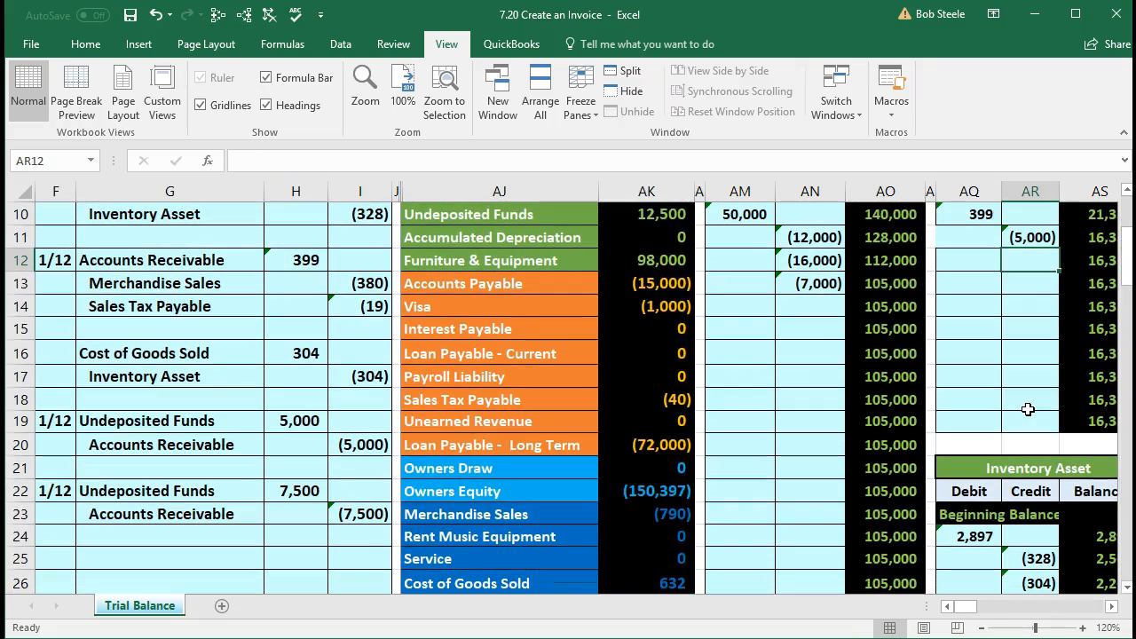
{"action": "scroll", "coordinate": [1027, 409], "scroll_direction": "up", "scroll_amount": 1}
{"action": "scroll", "coordinate": [1028, 409], "scroll_direction": "down", "scroll_amount": 1}
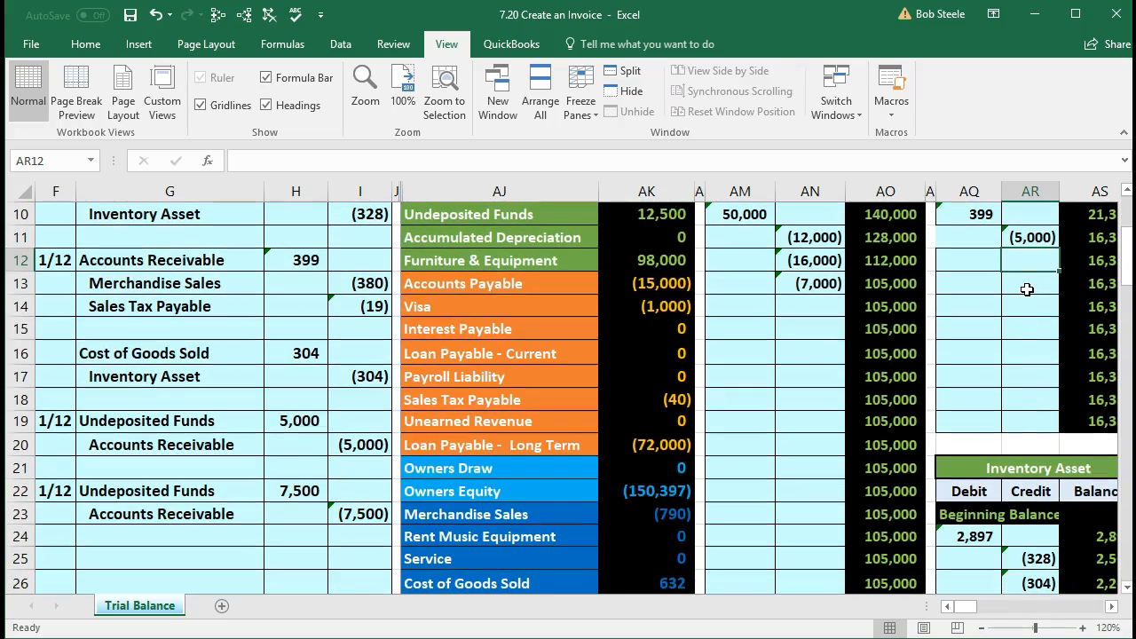
{"action": "type", "text": "="}
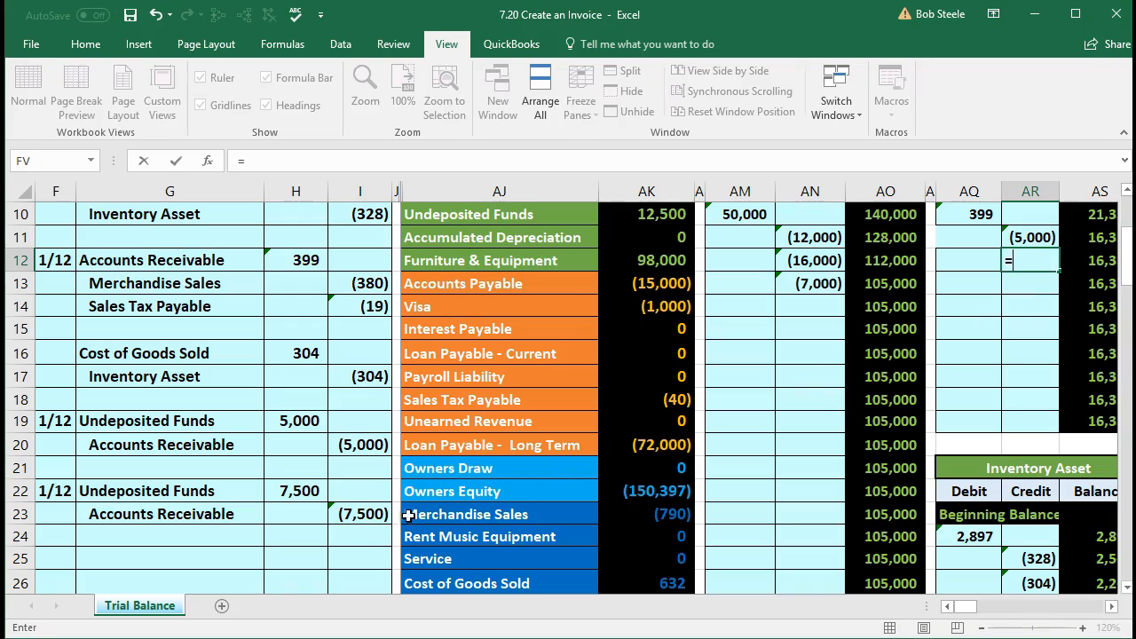
{"action": "left_click", "coordinate": [363, 520]}
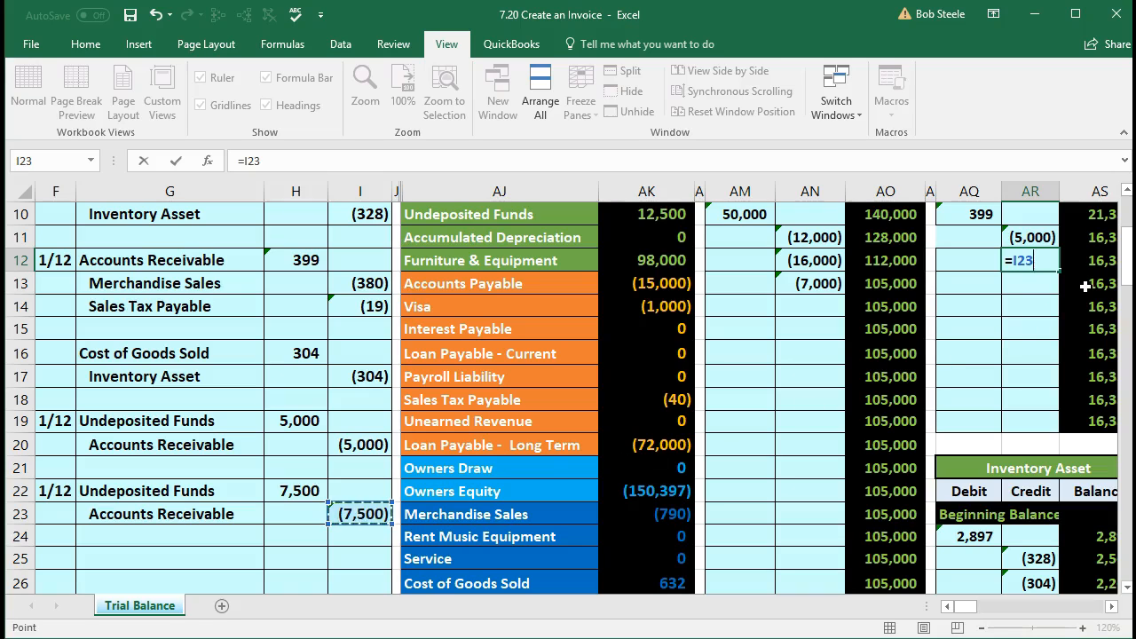
{"action": "key", "text": "Return"}
Trace the Accounts Receivable balance from its ledger account to its trial balance line in AK6.
{"action": "key", "text": "Right"}
{"action": "key", "text": "Up"}
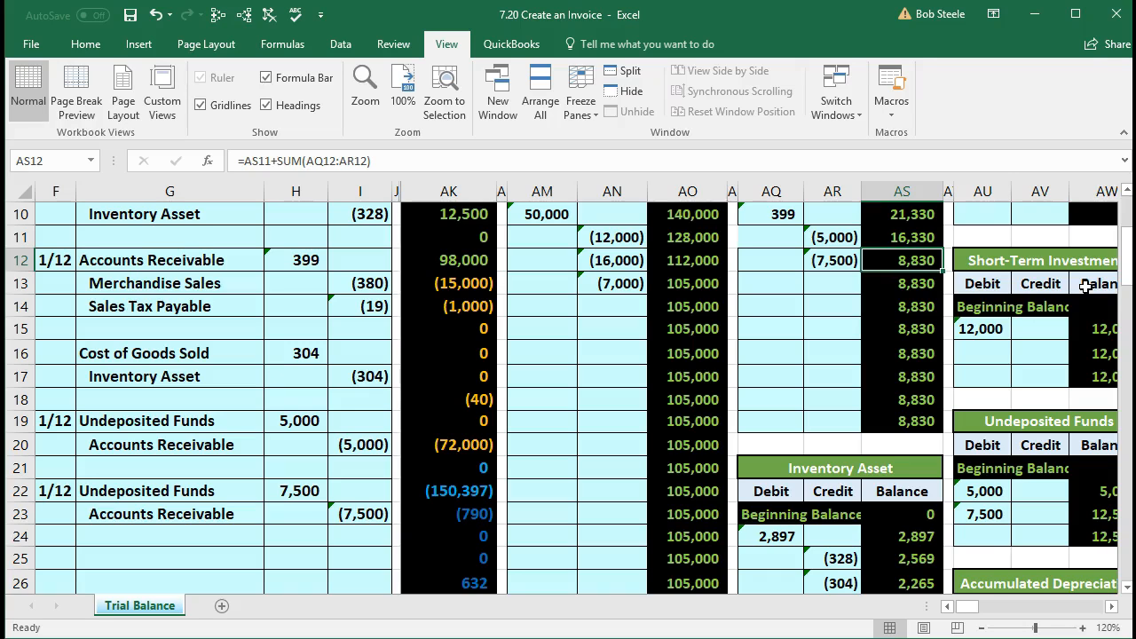
{"action": "key", "text": "Left"}
{"action": "key", "text": "Left"}
{"action": "key", "text": "Left"}
{"action": "key", "text": "Left"}
{"action": "key", "text": "Left"}
{"action": "key", "text": "Left"}
{"action": "key", "text": "Left"}
{"action": "key", "text": "Left"}
{"action": "key", "text": "Left"}
{"action": "key", "text": "Left"}
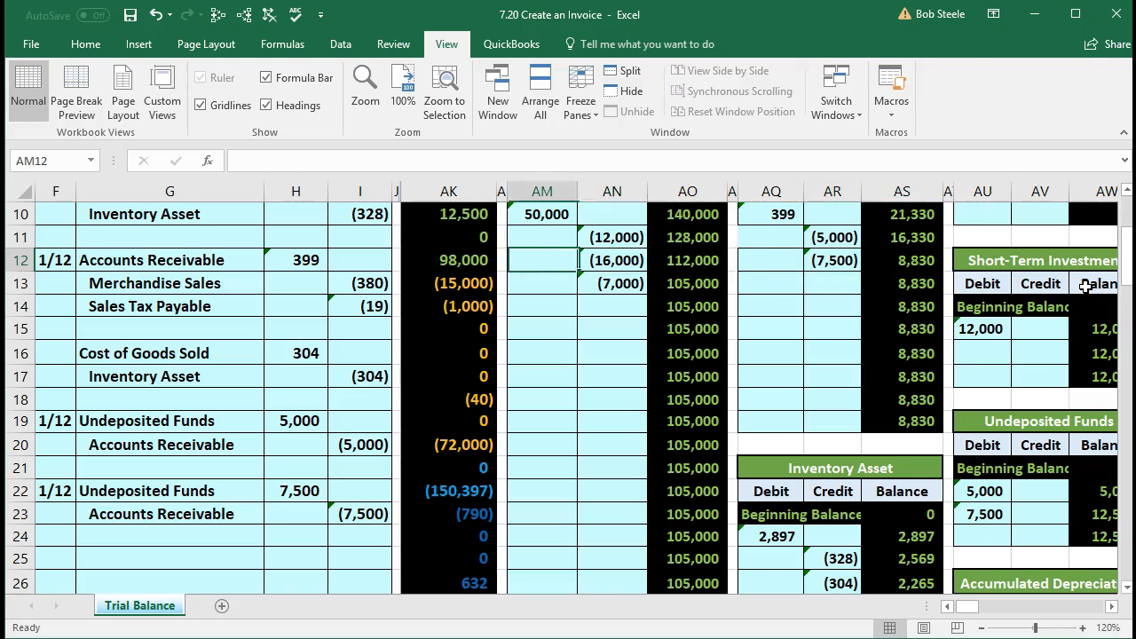
{"action": "key", "text": "Up"}
{"action": "key", "text": "Up"}
{"action": "key", "text": "Up"}
{"action": "key", "text": "Up"}
{"action": "key", "text": "Up"}
{"action": "key", "text": "Up"}
{"action": "key", "text": "Up"}
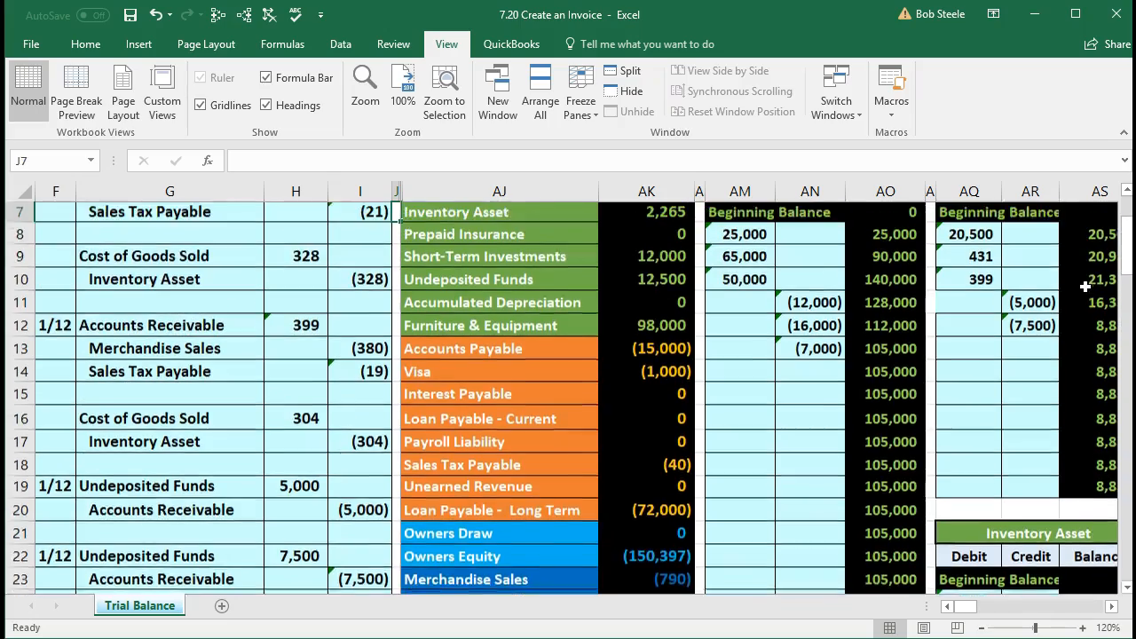
{"action": "key", "text": "Down"}
{"action": "key", "text": "Right"}
{"action": "key", "text": "Right"}
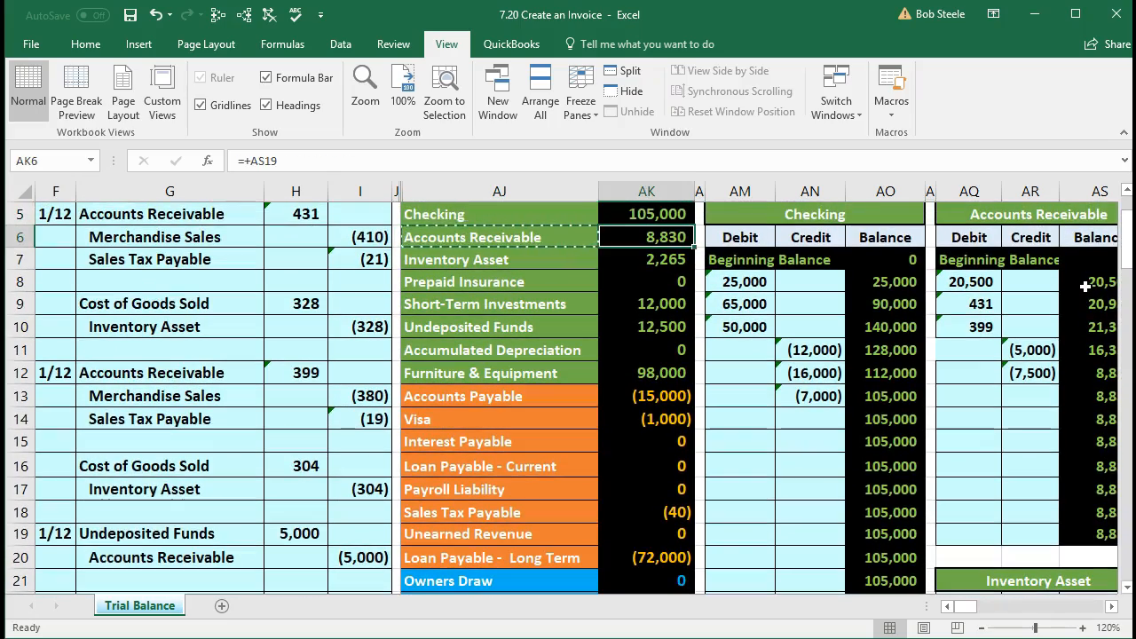
Check the trial balance's total debits minus credits in AK38 after both postings.
{"action": "scroll", "coordinate": [875, 431], "scroll_direction": "down", "scroll_amount": 6}
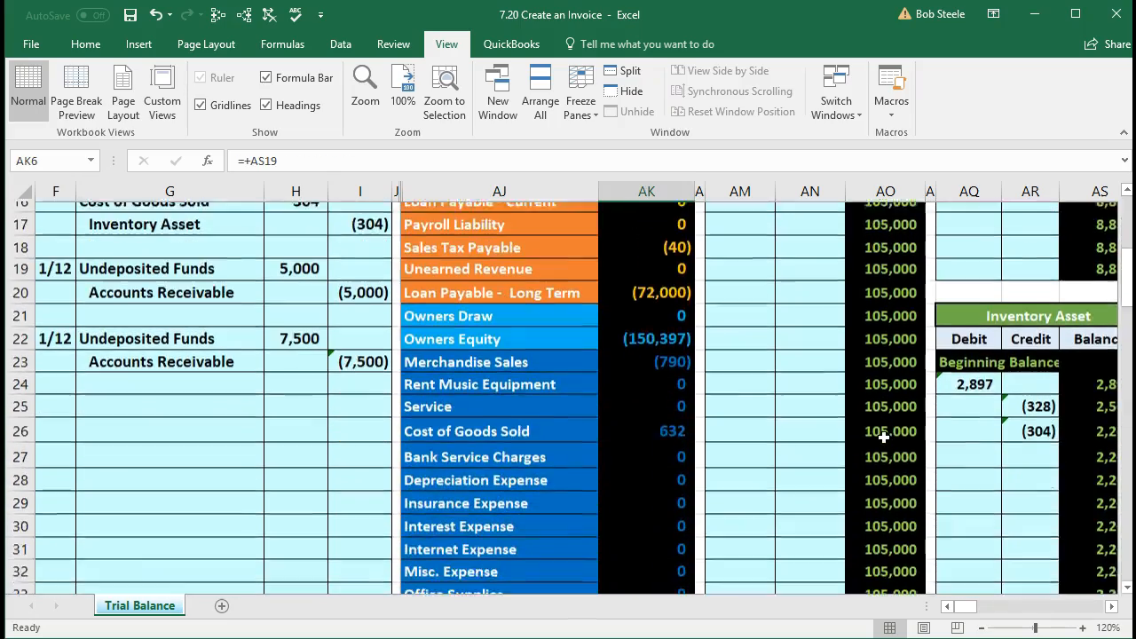
{"action": "left_click", "coordinate": [673, 565]}
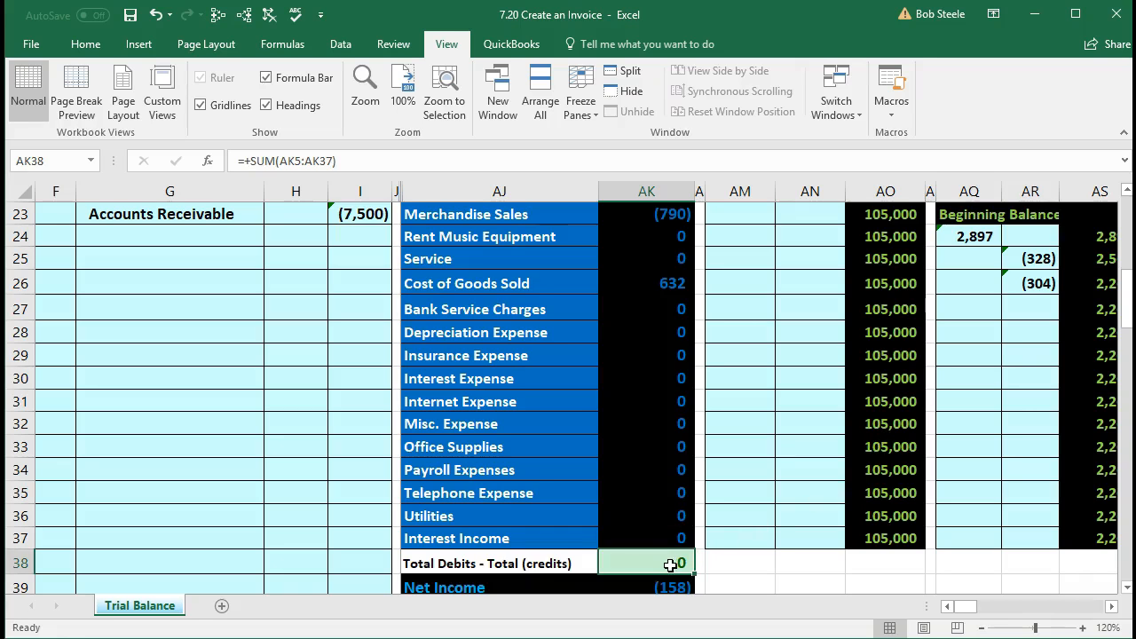
{"action": "scroll", "coordinate": [190, 475], "scroll_direction": "up", "scroll_amount": 3}
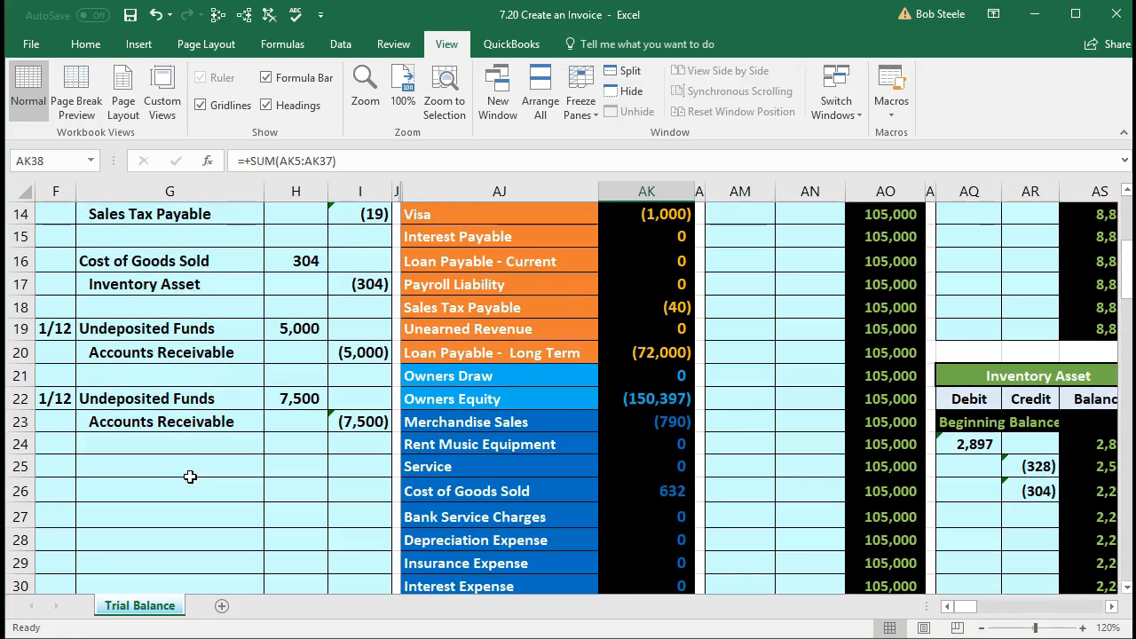
Review the Accounts Receivable journal credit in row 23 against its trial balance line and the ledger postings in AQ8:AR12.
{"action": "left_click_drag", "start_coordinate": [121, 423], "coordinate": [368, 424]}
{"action": "scroll", "coordinate": [390, 448], "scroll_direction": "up", "scroll_amount": 3}
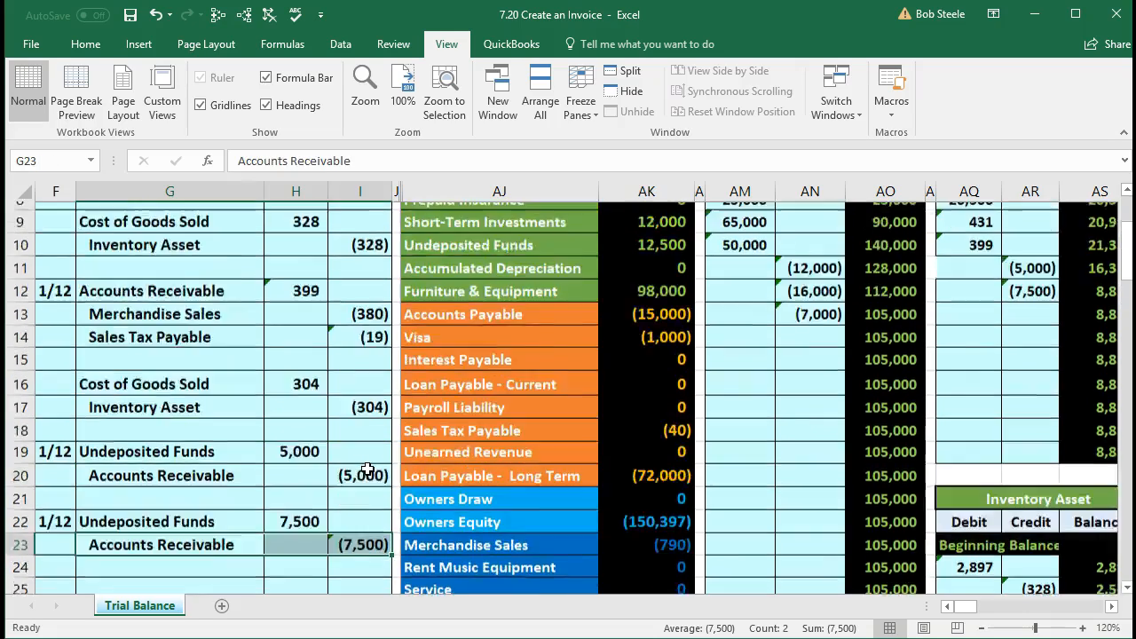
{"action": "scroll", "coordinate": [497, 390], "scroll_direction": "up", "scroll_amount": 1}
{"action": "left_click", "coordinate": [625, 310]}
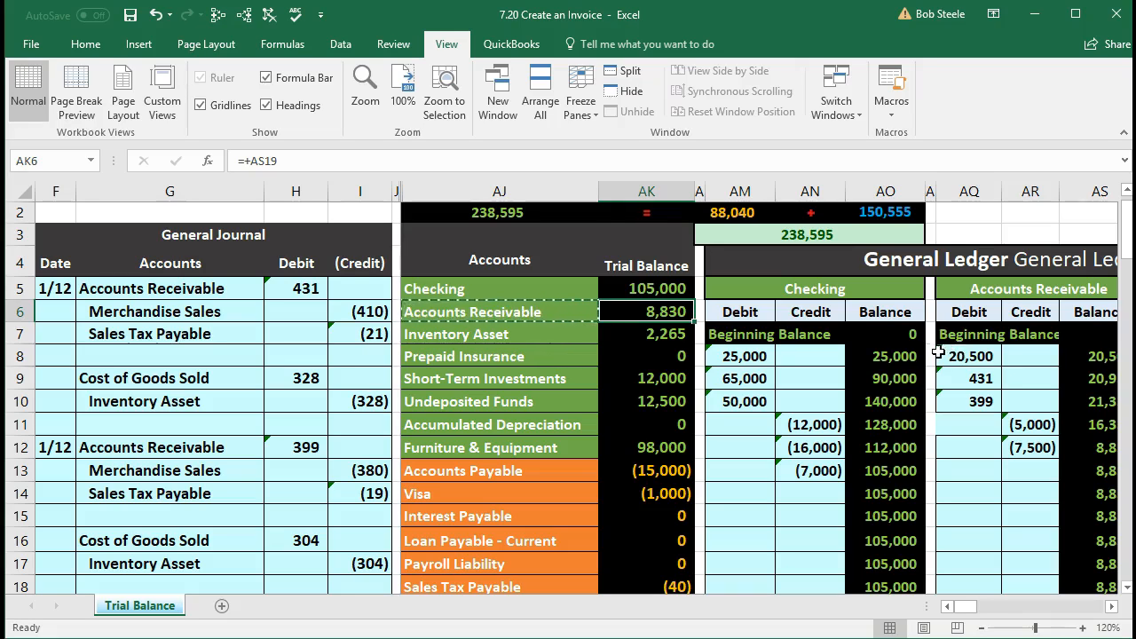
{"action": "left_click_drag", "start_coordinate": [953, 355], "coordinate": [1021, 447]}
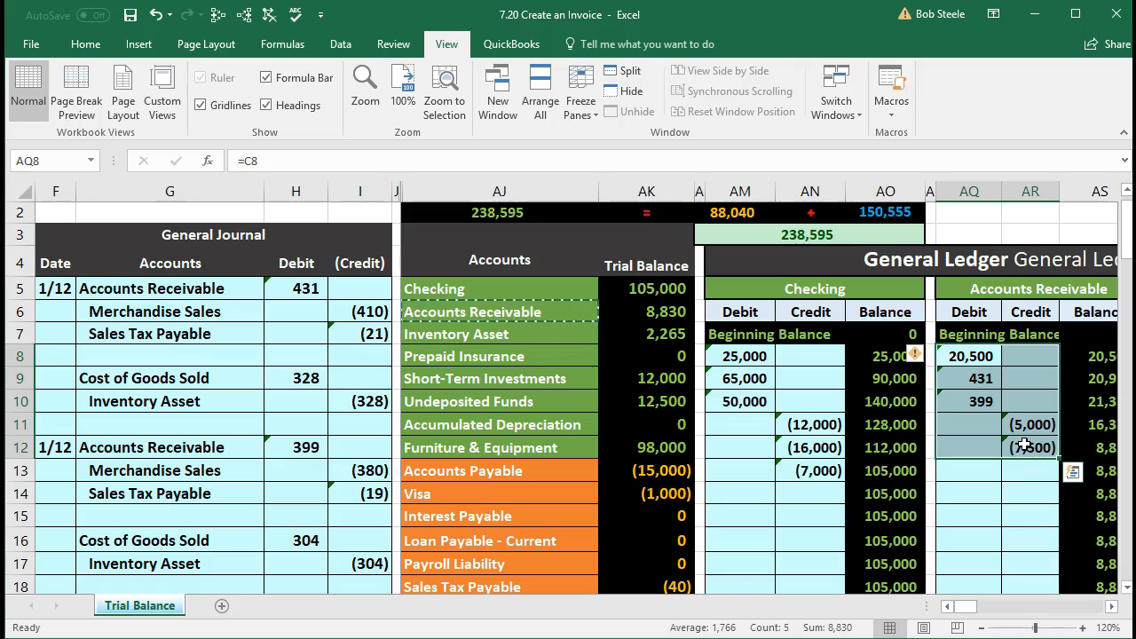
{"action": "left_click_drag", "start_coordinate": [970, 355], "coordinate": [1026, 447]}
{"action": "left_click", "coordinate": [1110, 606]}
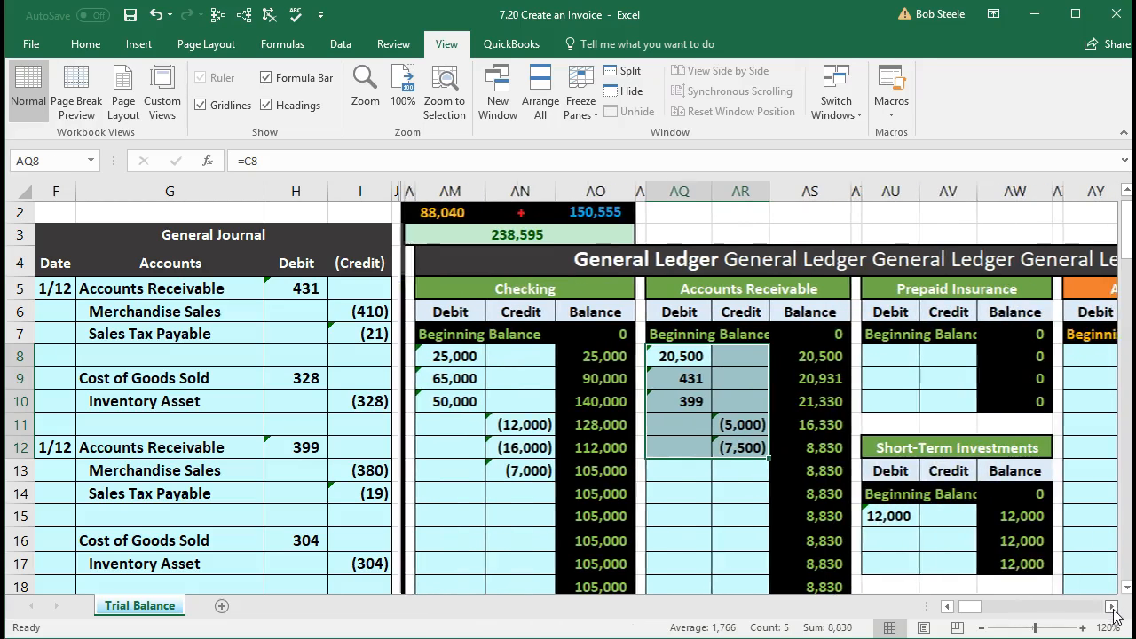
{"action": "left_click", "coordinate": [917, 462]}
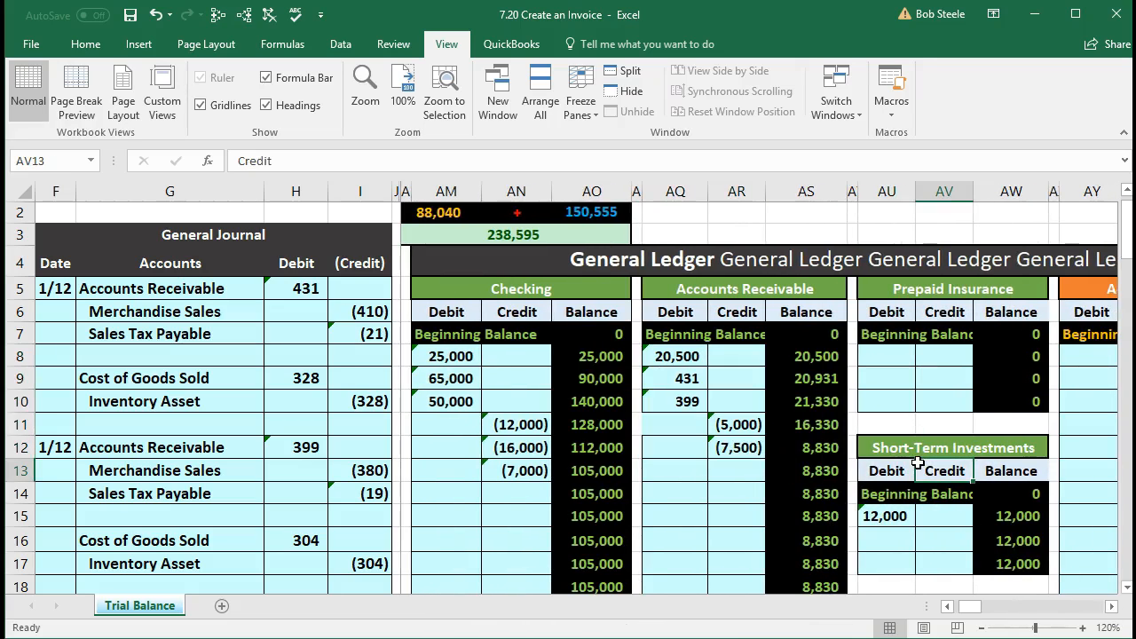
Post the 7,500 Accounts Receivable credit to the Jones Guitars customer subsidiary ledger in CW8 with the formula =I23.
{"action": "key", "text": "Right"}
{"action": "key", "text": "Right"}
{"action": "key", "text": "Right"}
{"action": "key", "text": "Right"}
{"action": "key", "text": "Right"}
{"action": "key", "text": "Right"}
{"action": "key", "text": "Right"}
{"action": "key", "text": "Right"}
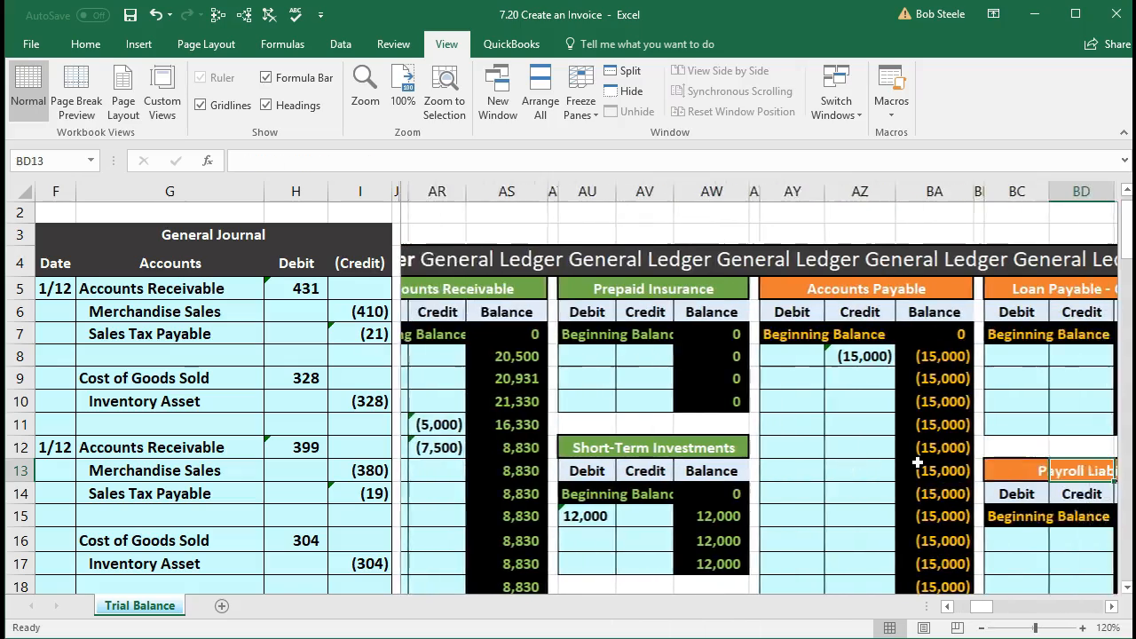
{"action": "key", "text": "Right"}
{"action": "key", "text": "Right"}
{"action": "key", "text": "Right"}
{"action": "key", "text": "Right"}
{"action": "key", "text": "Right"}
{"action": "key", "text": "Right"}
{"action": "key", "text": "Right"}
{"action": "key", "text": "Right"}
{"action": "key", "text": "Right"}
{"action": "key", "text": "Right"}
{"action": "key", "text": "Right"}
{"action": "key", "text": "Right"}
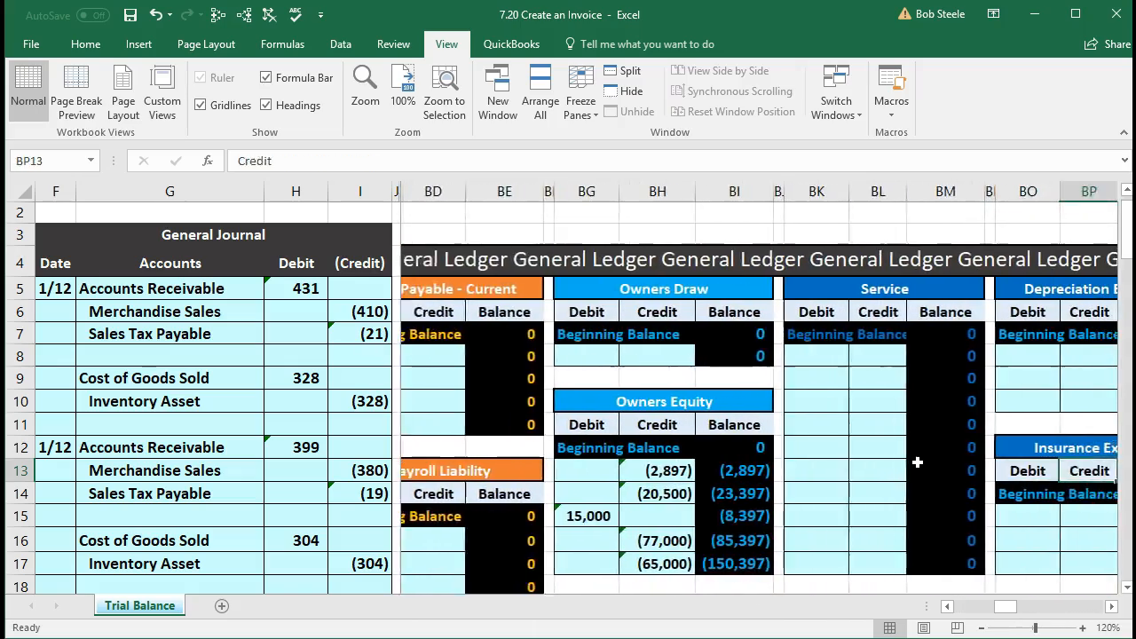
{"action": "key", "text": "Right"}
{"action": "key", "text": "Right"}
{"action": "key", "text": "Right"}
{"action": "key", "text": "Right"}
{"action": "key", "text": "Right"}
{"action": "key", "text": "Right"}
{"action": "key", "text": "Right"}
{"action": "key", "text": "Right"}
{"action": "key", "text": "Right"}
{"action": "key", "text": "Right"}
{"action": "key", "text": "Right"}
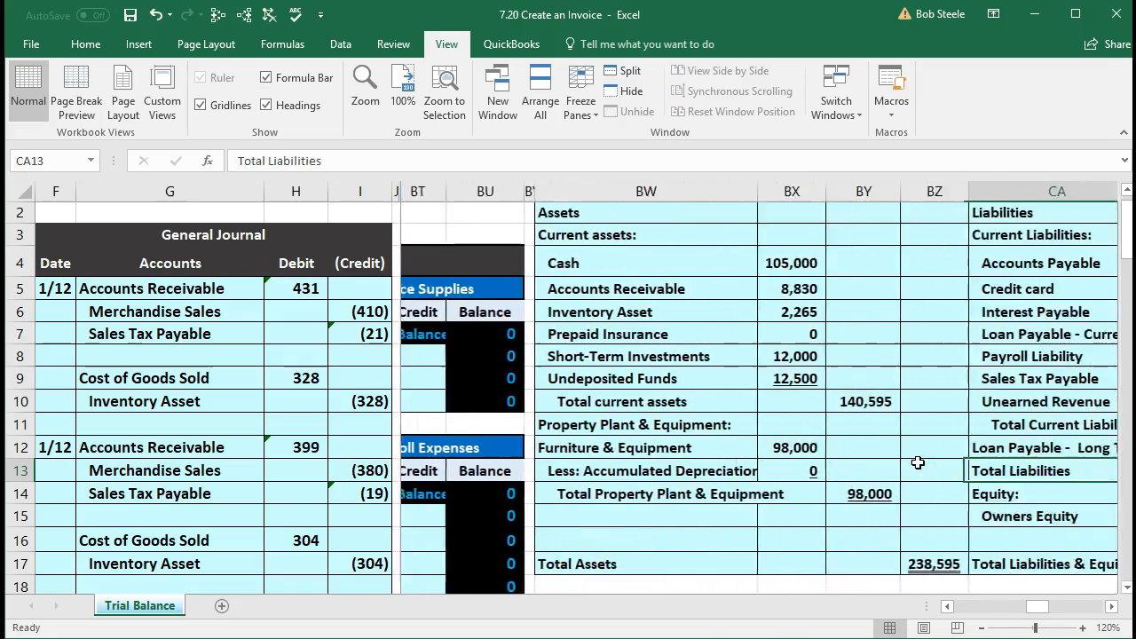
{"action": "key", "text": "Right"}
{"action": "key", "text": "Right"}
{"action": "key", "text": "Right"}
{"action": "key", "text": "Right"}
{"action": "key", "text": "Right"}
{"action": "key", "text": "Right"}
{"action": "key", "text": "Right"}
{"action": "key", "text": "Right"}
{"action": "key", "text": "Right"}
{"action": "key", "text": "Right"}
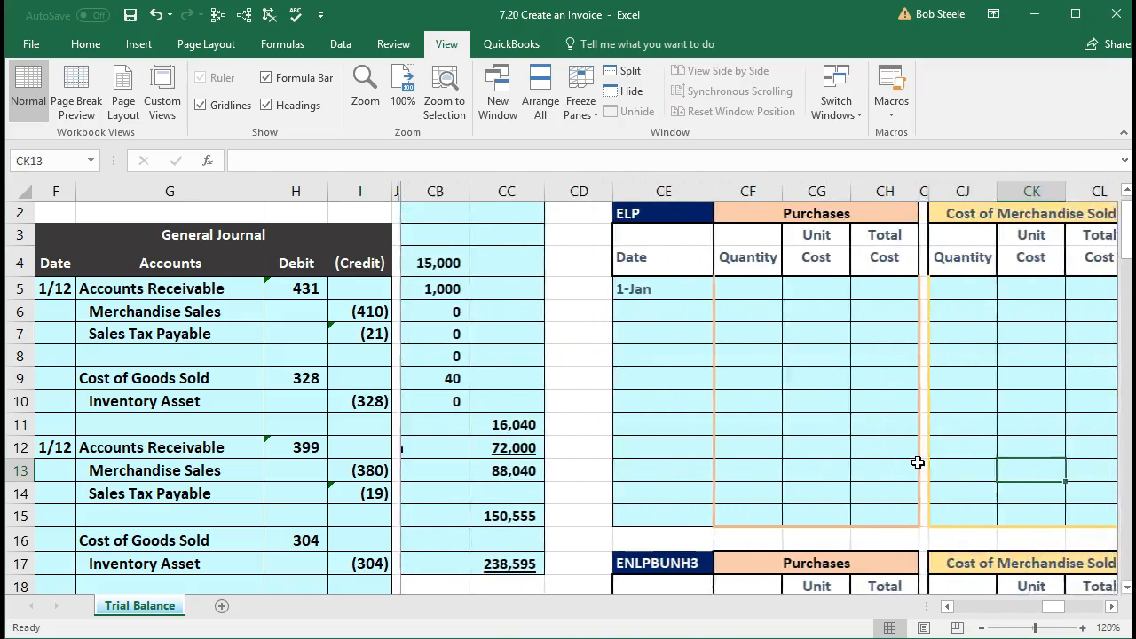
{"action": "key", "text": "Right"}
{"action": "key", "text": "Right"}
{"action": "key", "text": "Right"}
{"action": "key", "text": "Right"}
{"action": "key", "text": "Right"}
{"action": "key", "text": "Right"}
{"action": "key", "text": "Right"}
{"action": "key", "text": "Right"}
{"action": "key", "text": "Right"}
{"action": "key", "text": "Right"}
{"action": "key", "text": "Right"}
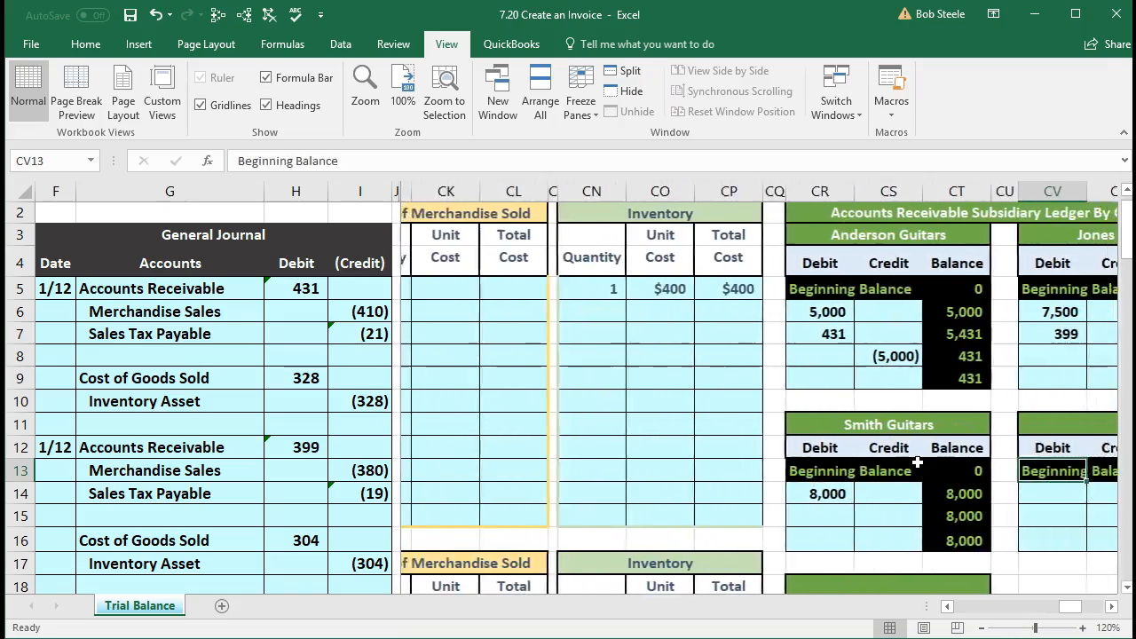
{"action": "key", "text": "Right"}
{"action": "key", "text": "Right"}
{"action": "key", "text": "Right"}
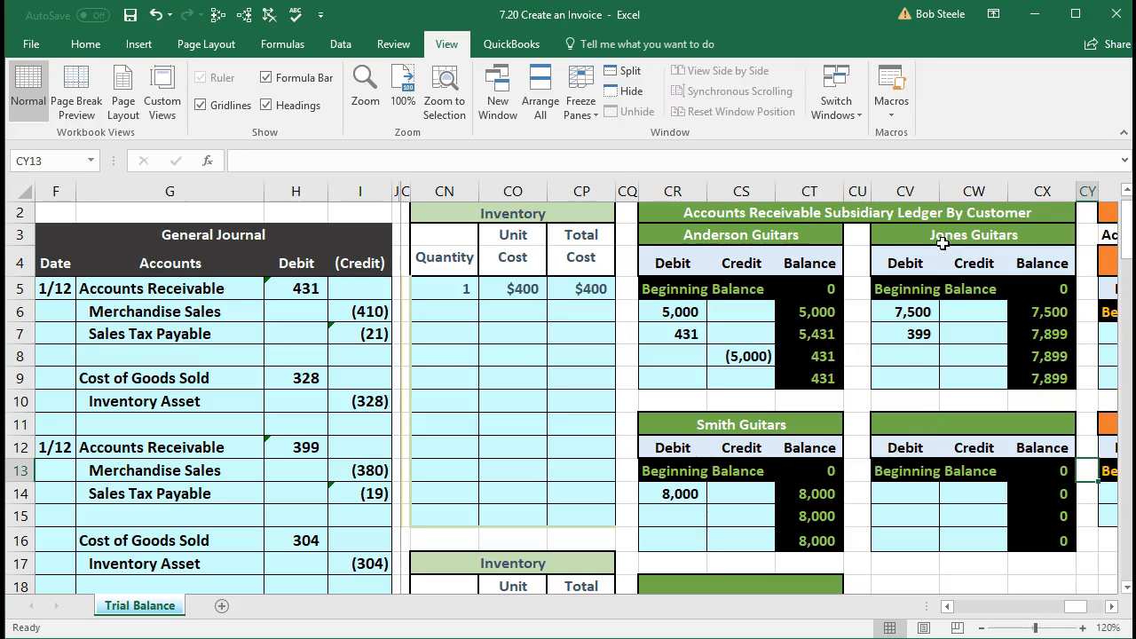
{"action": "left_click", "coordinate": [962, 359]}
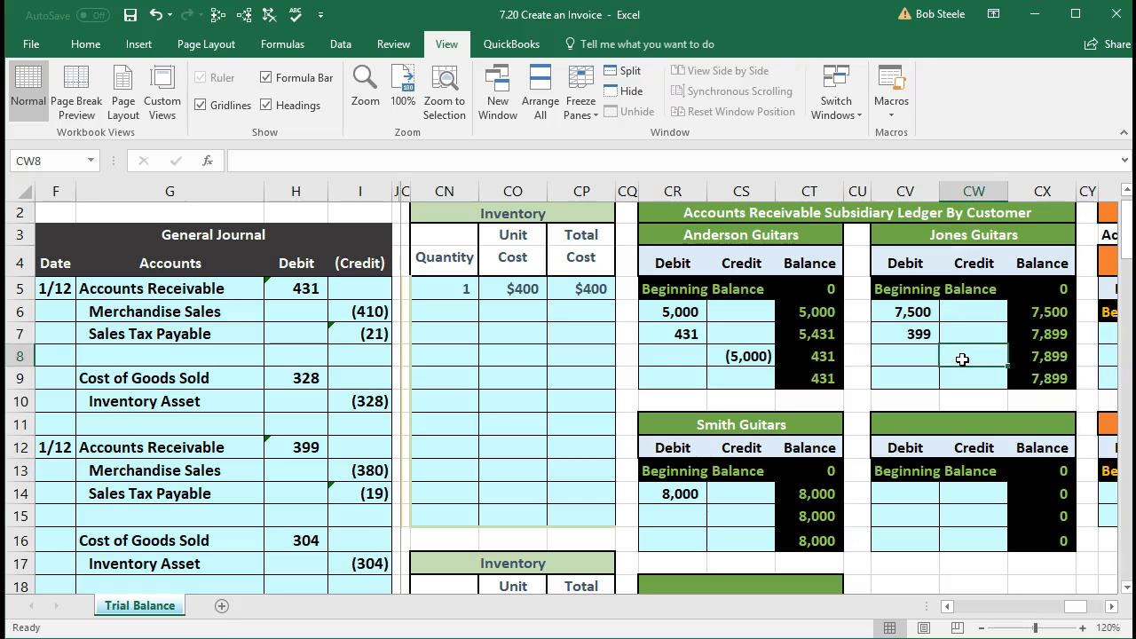
{"action": "scroll", "coordinate": [961, 360], "scroll_direction": "down", "scroll_amount": 3}
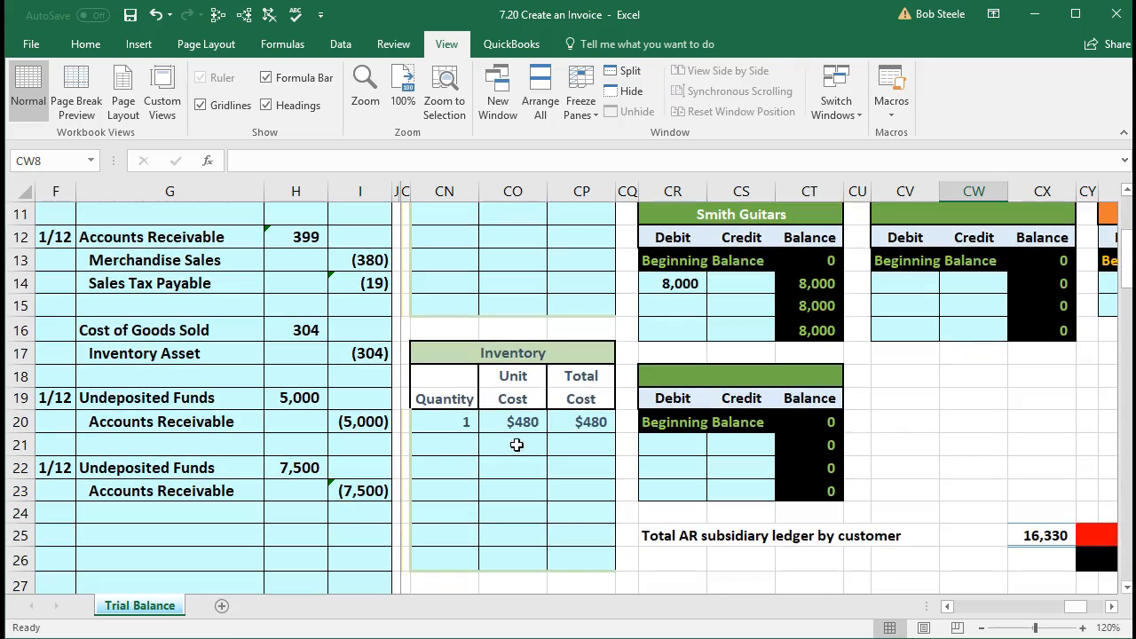
{"action": "scroll", "coordinate": [791, 349], "scroll_direction": "up", "scroll_amount": 3}
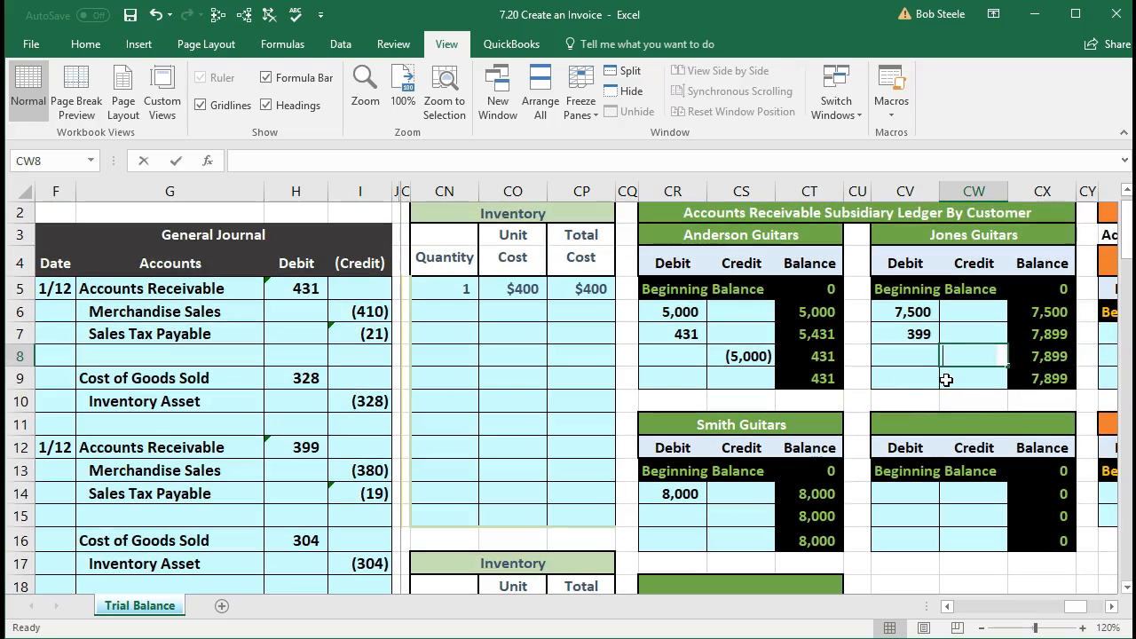
{"action": "type", "text": "="}
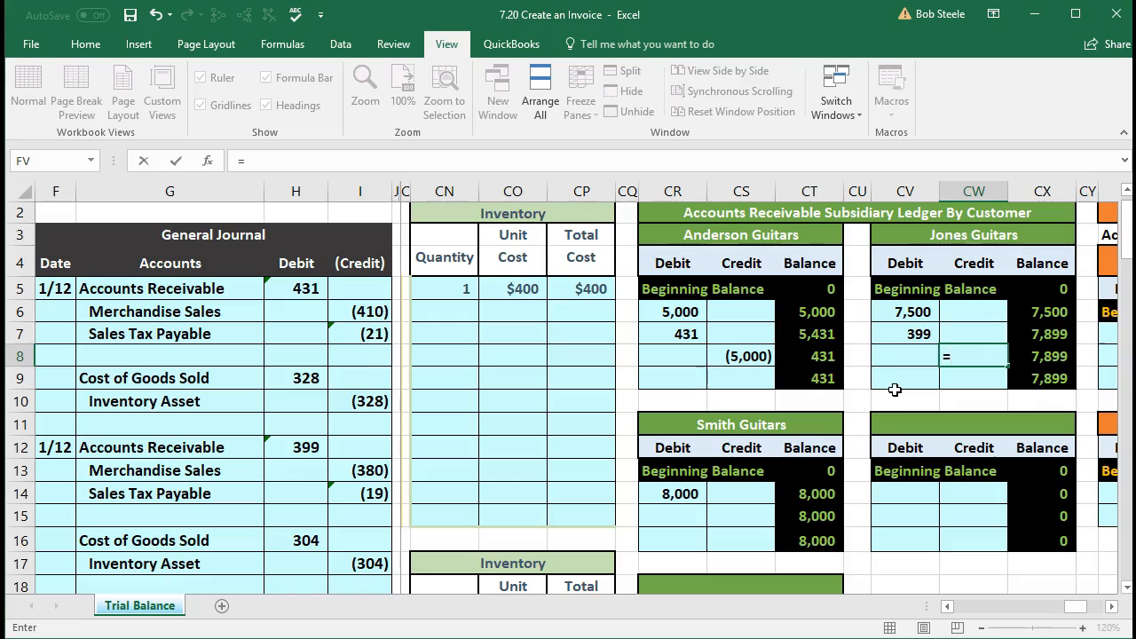
{"action": "scroll", "coordinate": [895, 390], "scroll_direction": "down", "scroll_amount": 2}
{"action": "scroll", "coordinate": [894, 390], "scroll_direction": "down", "scroll_amount": 1}
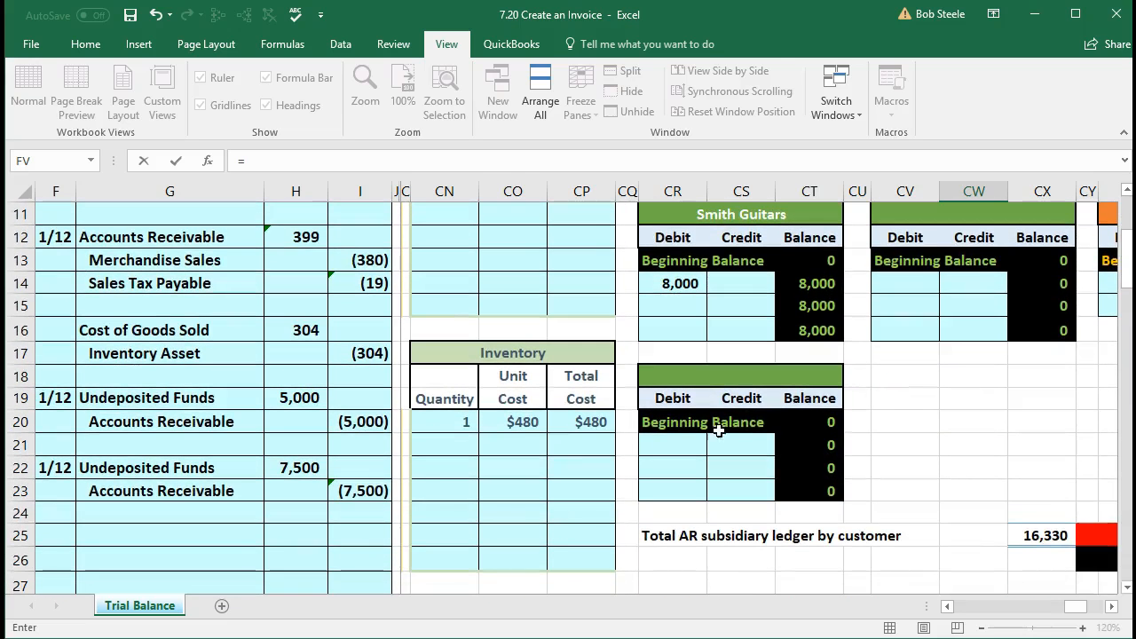
{"action": "left_click", "coordinate": [358, 497]}
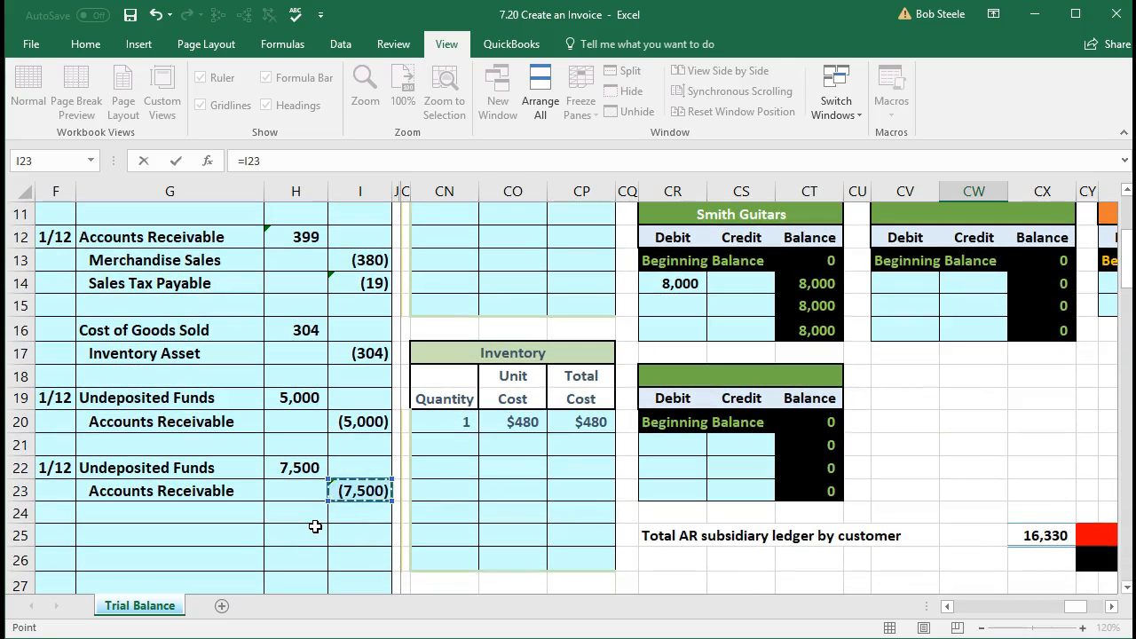
{"action": "key", "text": "Return"}
Check the Jones Guitars ending balance in CX9 and the formula behind the total AR subsidiary ledger in CX25.
{"action": "scroll", "coordinate": [817, 401], "scroll_direction": "up", "scroll_amount": 1}
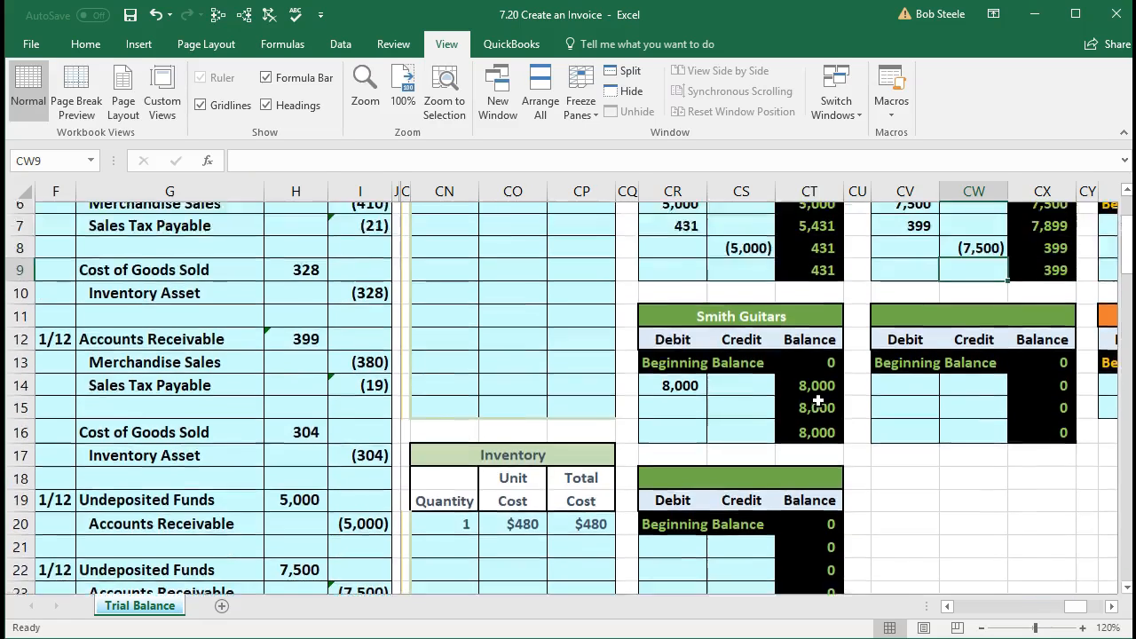
{"action": "scroll", "coordinate": [817, 401], "scroll_direction": "up", "scroll_amount": 2}
{"action": "left_click", "coordinate": [1049, 429]}
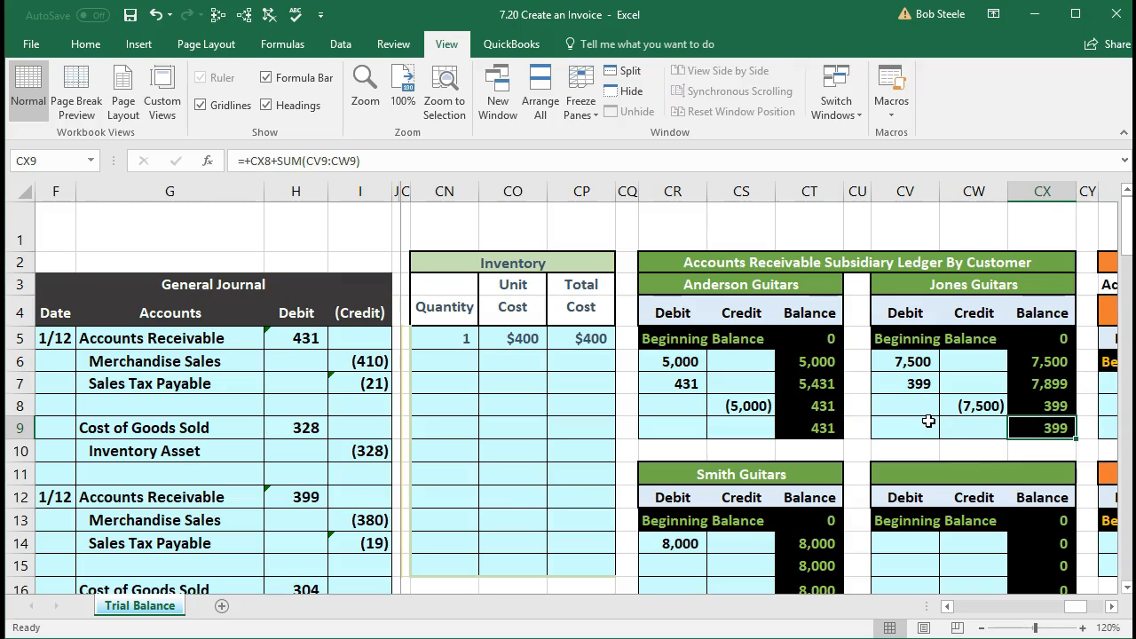
{"action": "scroll", "coordinate": [928, 421], "scroll_direction": "down", "scroll_amount": 3}
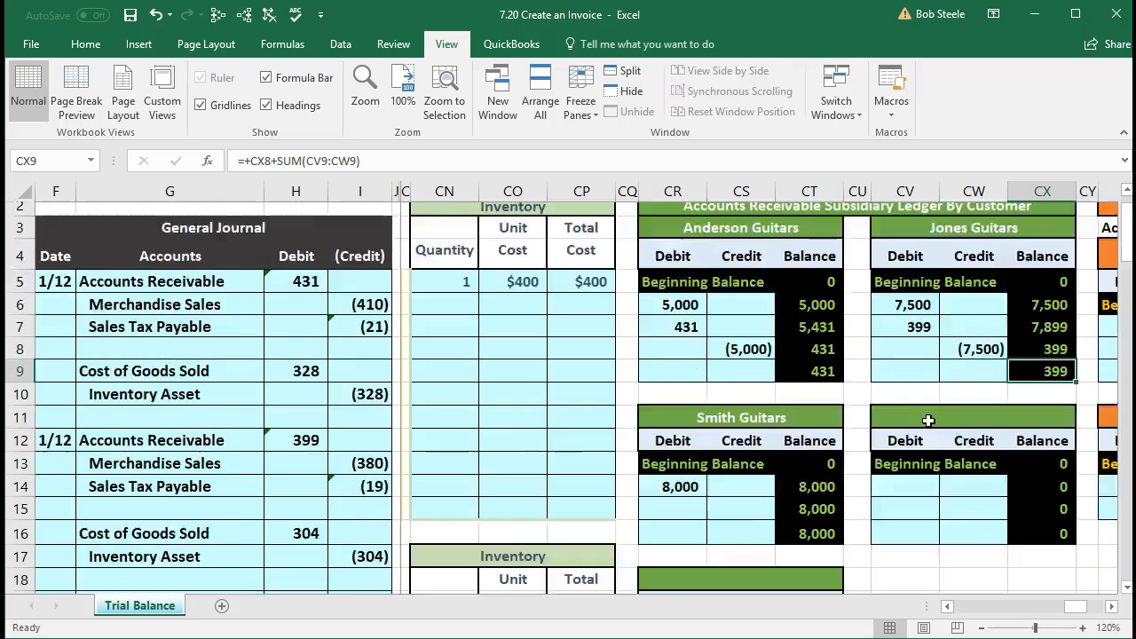
{"action": "left_click", "coordinate": [1026, 555]}
{"action": "double_click", "coordinate": [1029, 557]}
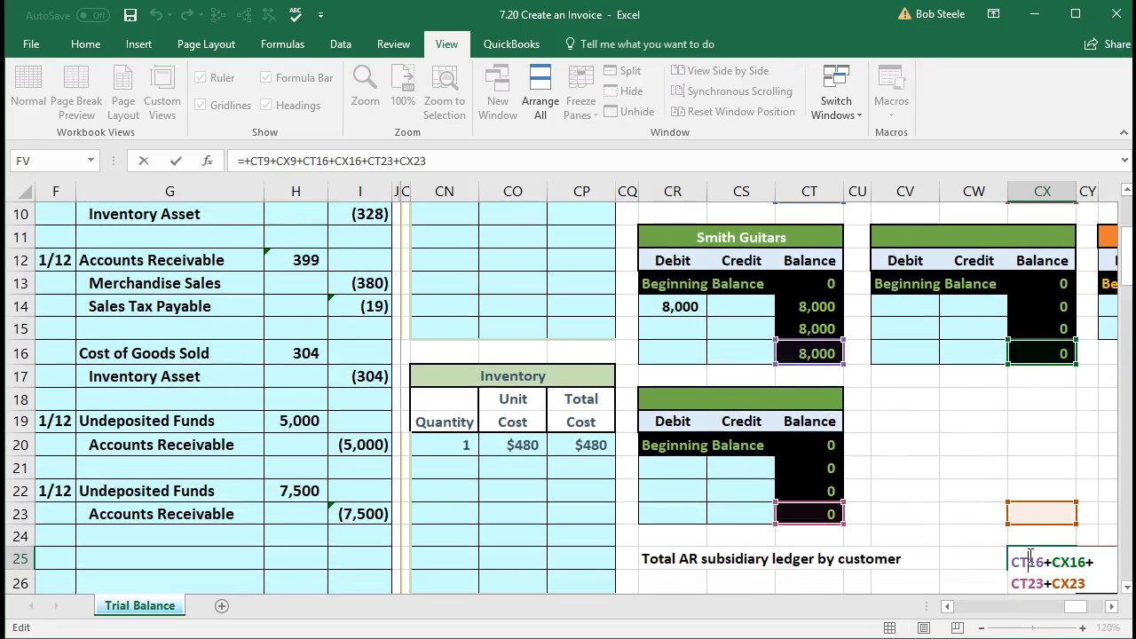
{"action": "key", "text": "Escape"}
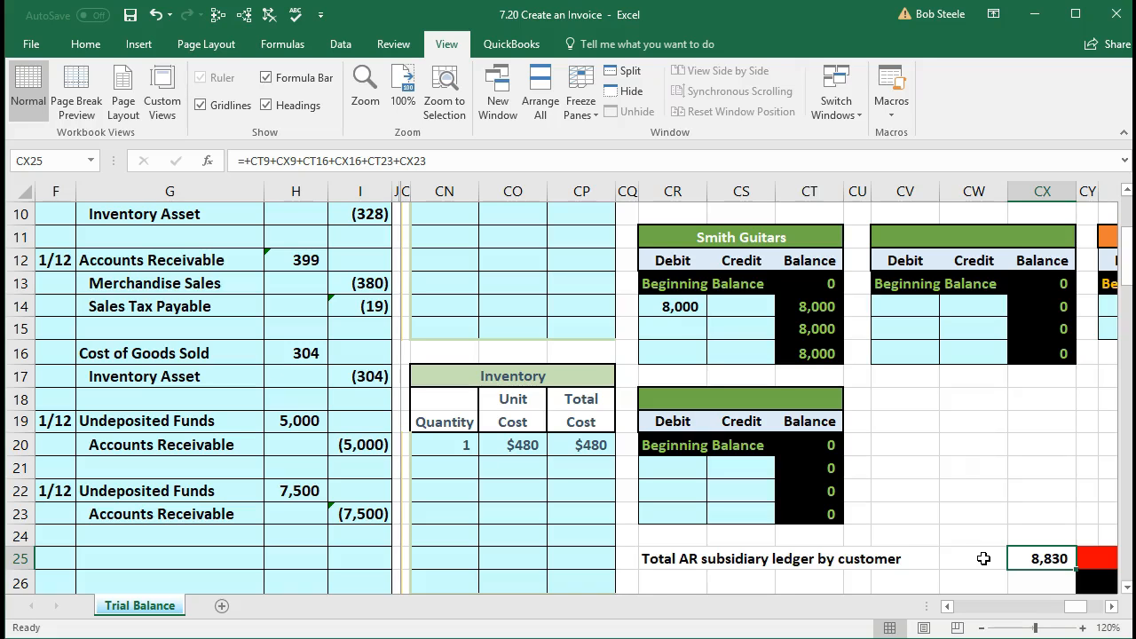
Compare the customer subsidiary ledger total with the general ledger's Accounts Receivable balance in AS13.
{"action": "scroll", "coordinate": [983, 558], "scroll_direction": "up", "scroll_amount": 3}
{"action": "left_click", "coordinate": [928, 420]}
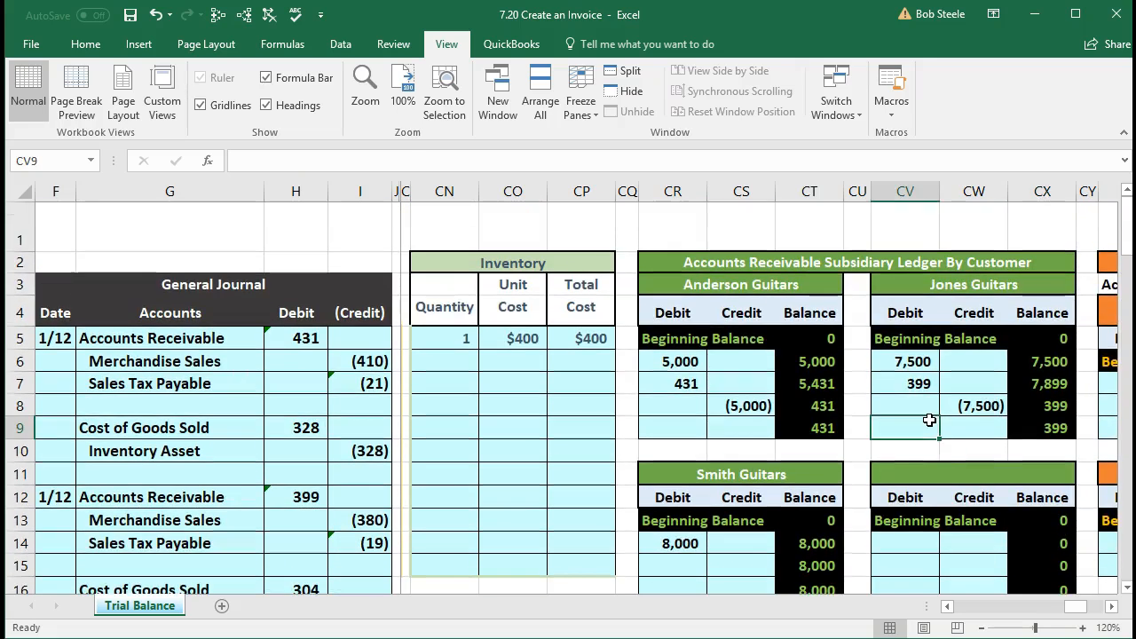
{"action": "key", "text": "Left"}
{"action": "key", "text": "Left"}
{"action": "key", "text": "Left"}
{"action": "key", "text": "Left"}
{"action": "key", "text": "Left"}
{"action": "key", "text": "Left"}
{"action": "key", "text": "Left"}
{"action": "key", "text": "Left"}
{"action": "key", "text": "Left"}
{"action": "key", "text": "Left"}
{"action": "key", "text": "Left"}
{"action": "key", "text": "Left"}
{"action": "key", "text": "Left"}
{"action": "key", "text": "Left"}
{"action": "key", "text": "Left"}
{"action": "key", "text": "Left"}
{"action": "key", "text": "Left"}
{"action": "key", "text": "Left"}
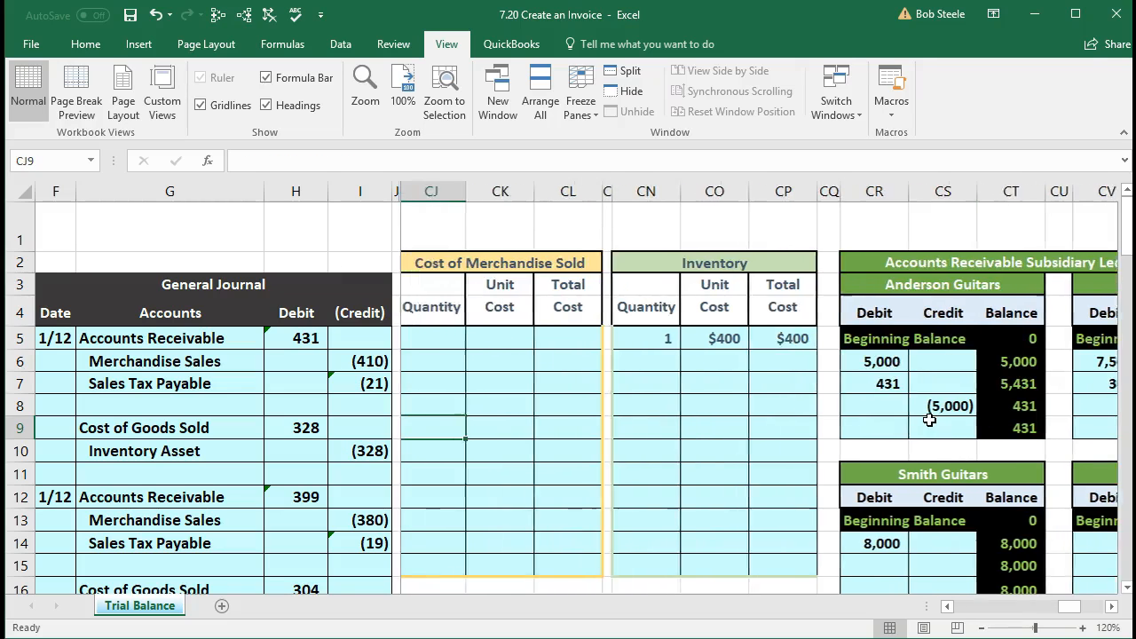
{"action": "key", "text": "Left"}
{"action": "key", "text": "Left"}
{"action": "key", "text": "Left"}
{"action": "key", "text": "Left"}
{"action": "key", "text": "Left"}
{"action": "key", "text": "Left"}
{"action": "key", "text": "Left"}
{"action": "key", "text": "Left"}
{"action": "key", "text": "Left"}
{"action": "key", "text": "Left"}
{"action": "key", "text": "Left"}
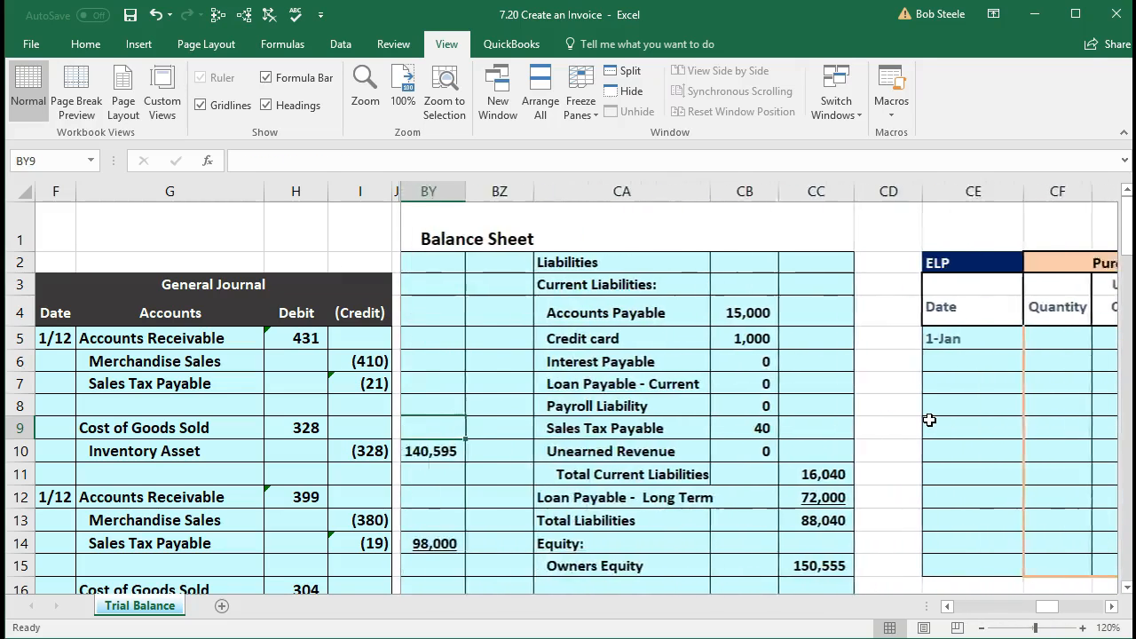
{"action": "key", "text": "Left"}
{"action": "key", "text": "Left"}
{"action": "key", "text": "Left"}
{"action": "key", "text": "Left"}
{"action": "key", "text": "Left"}
{"action": "key", "text": "Left"}
{"action": "key", "text": "Left"}
{"action": "key", "text": "Left"}
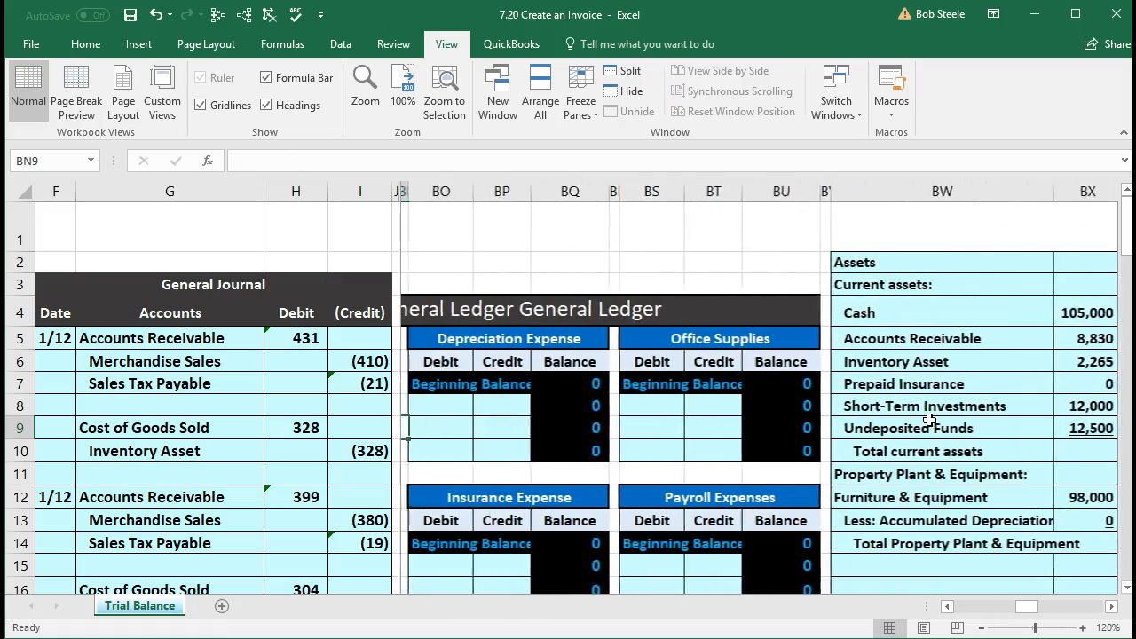
{"action": "key", "text": "Left"}
{"action": "key", "text": "Left"}
{"action": "key", "text": "Left"}
{"action": "key", "text": "Left"}
{"action": "key", "text": "Left"}
{"action": "key", "text": "Left"}
{"action": "key", "text": "Left"}
{"action": "key", "text": "Left"}
{"action": "key", "text": "Left"}
{"action": "key", "text": "Left"}
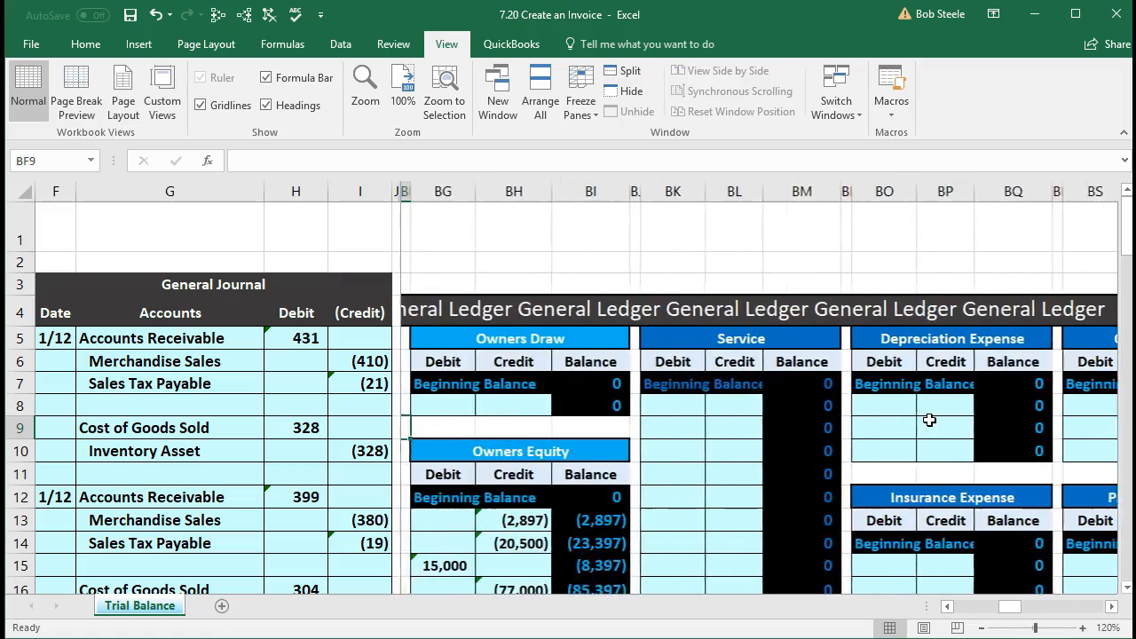
{"action": "key", "text": "Left"}
{"action": "key", "text": "Left"}
{"action": "key", "text": "Left"}
{"action": "key", "text": "Left"}
{"action": "key", "text": "Left"}
{"action": "key", "text": "Left"}
{"action": "key", "text": "Left"}
{"action": "key", "text": "Left"}
{"action": "key", "text": "Left"}
{"action": "key", "text": "Left"}
{"action": "key", "text": "Left"}
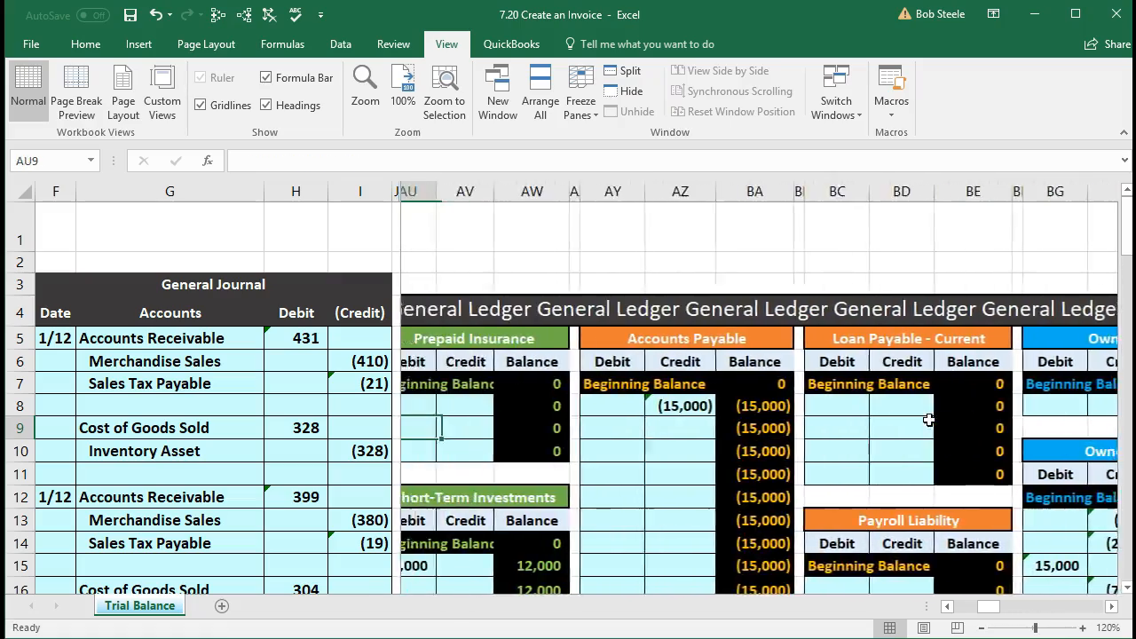
{"action": "key", "text": "Right"}
{"action": "key", "text": "Down"}
{"action": "key", "text": "Down"}
{"action": "key", "text": "Down"}
{"action": "key", "text": "Down"}
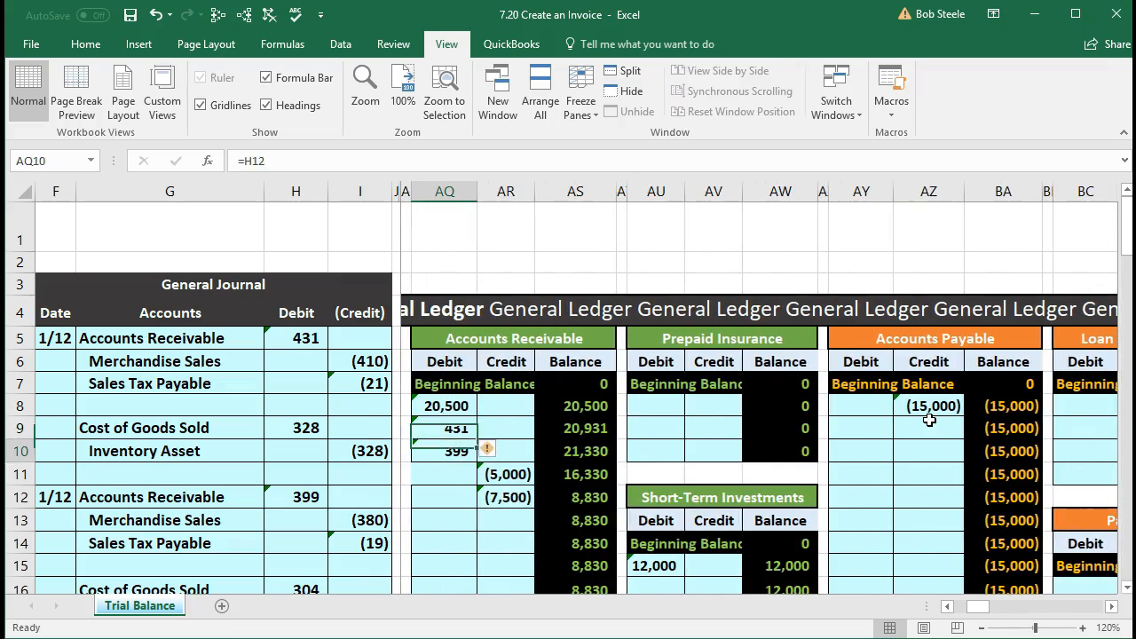
{"action": "key", "text": "Right"}
{"action": "key", "text": "Right"}
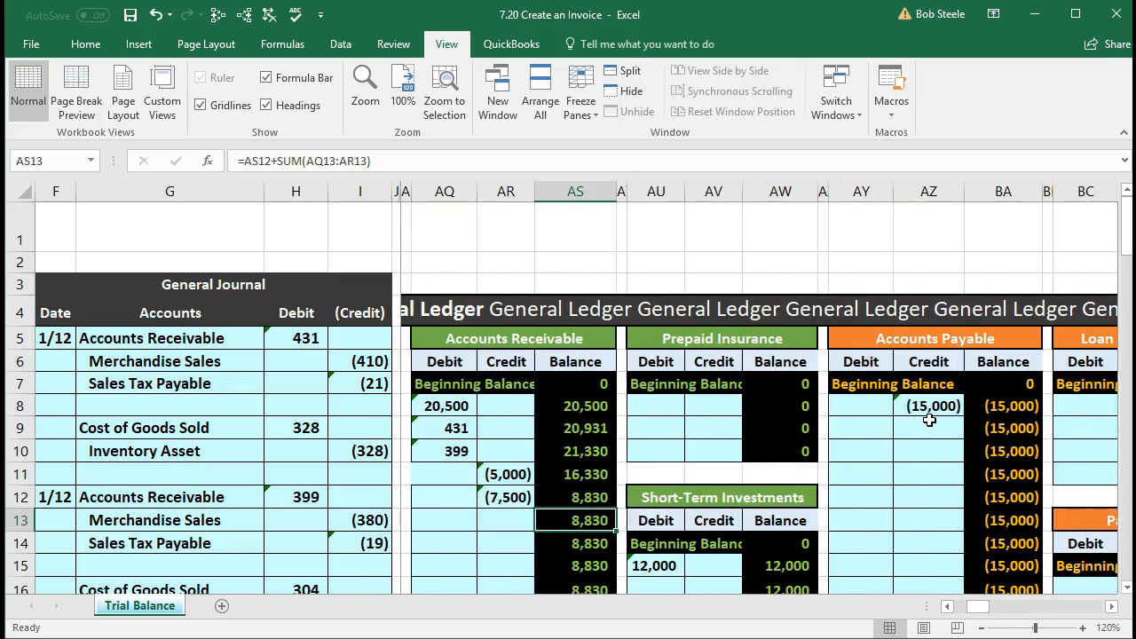
Compare the general ledger's Accounts Receivable balance with its trial balance line in AK6.
{"action": "key", "text": "Left"}
{"action": "key", "text": "Left"}
{"action": "key", "text": "Left"}
{"action": "key", "text": "Left"}
{"action": "key", "text": "Left"}
{"action": "key", "text": "Left"}
{"action": "key", "text": "Left"}
{"action": "key", "text": "Left"}
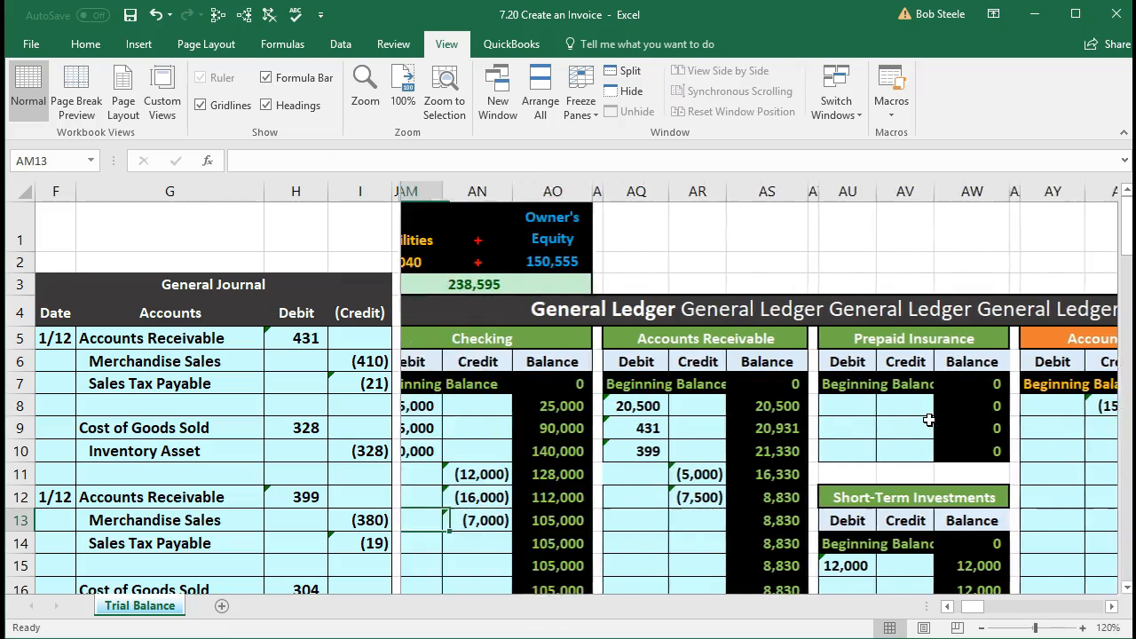
{"action": "key", "text": "Left"}
{"action": "key", "text": "Left"}
{"action": "key", "text": "Up"}
{"action": "key", "text": "Up"}
{"action": "key", "text": "Up"}
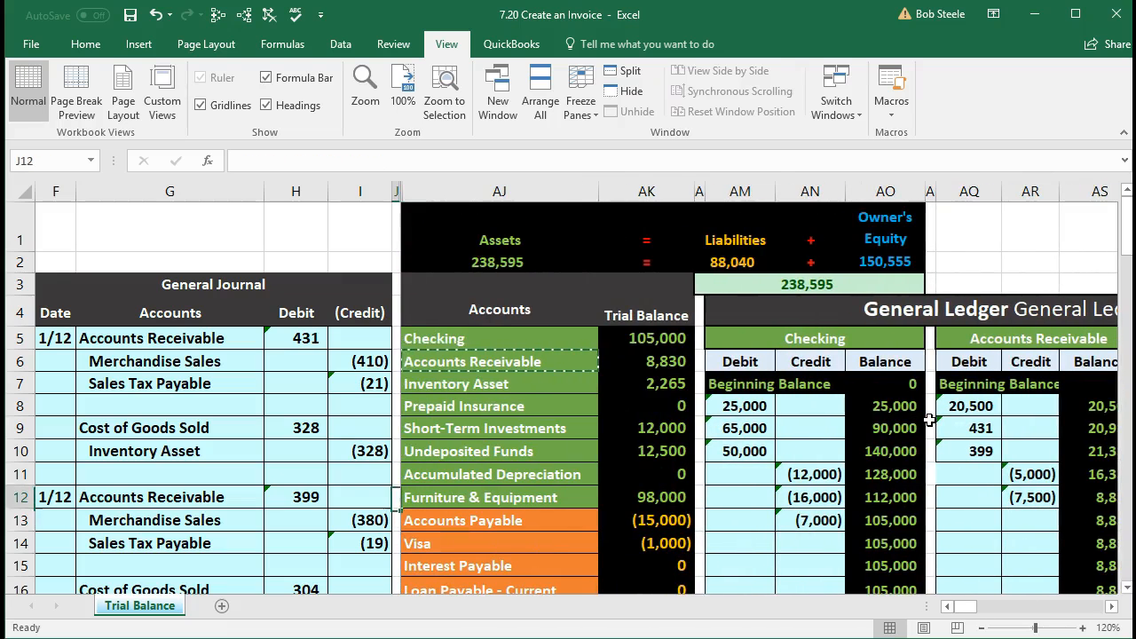
{"action": "key", "text": "Up"}
{"action": "key", "text": "Up"}
{"action": "key", "text": "Up"}
{"action": "key", "text": "Up"}
{"action": "key", "text": "Right"}
{"action": "key", "text": "Right"}
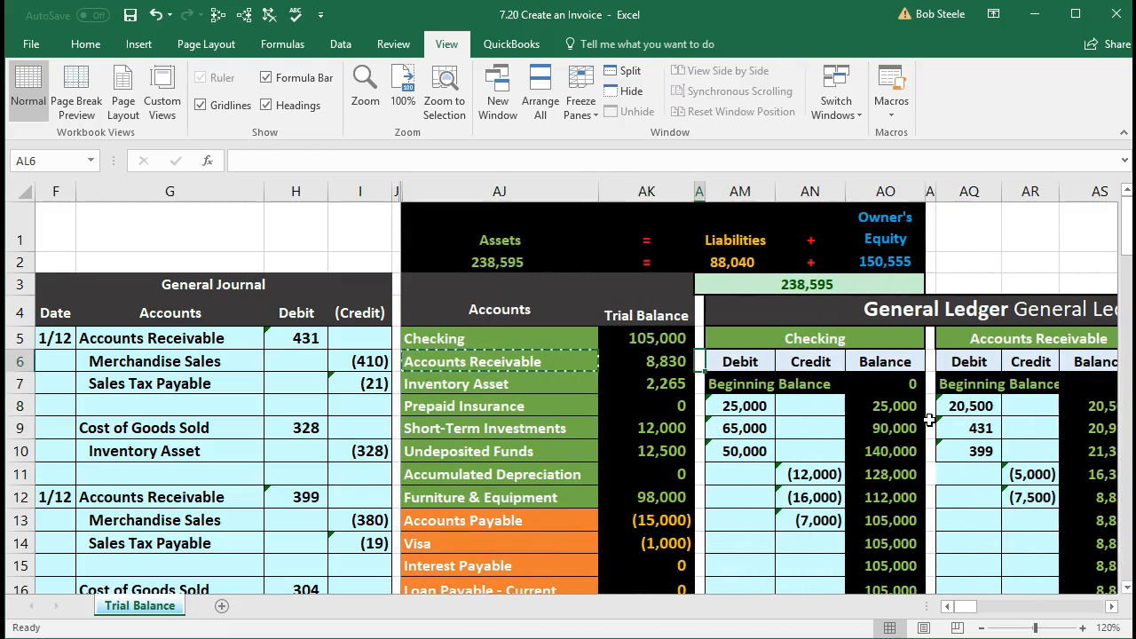
Check the total debits minus credits in AK38 after the subsidiary ledger posting and return to the journal entries.
{"action": "scroll", "coordinate": [714, 406], "scroll_direction": "down", "scroll_amount": 9}
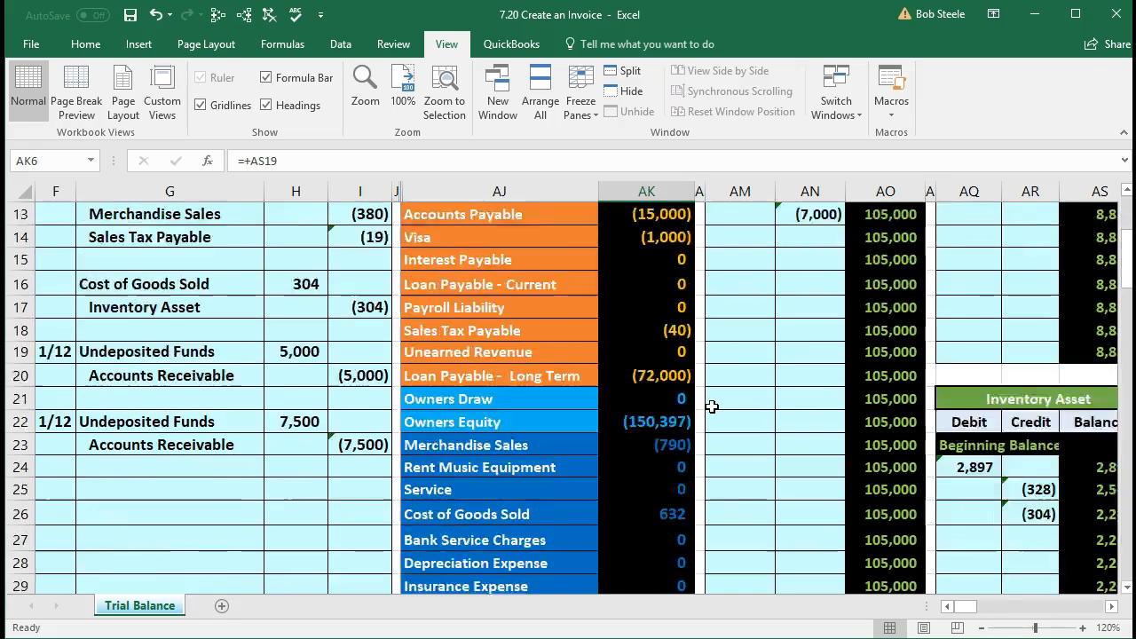
{"action": "left_click", "coordinate": [681, 445]}
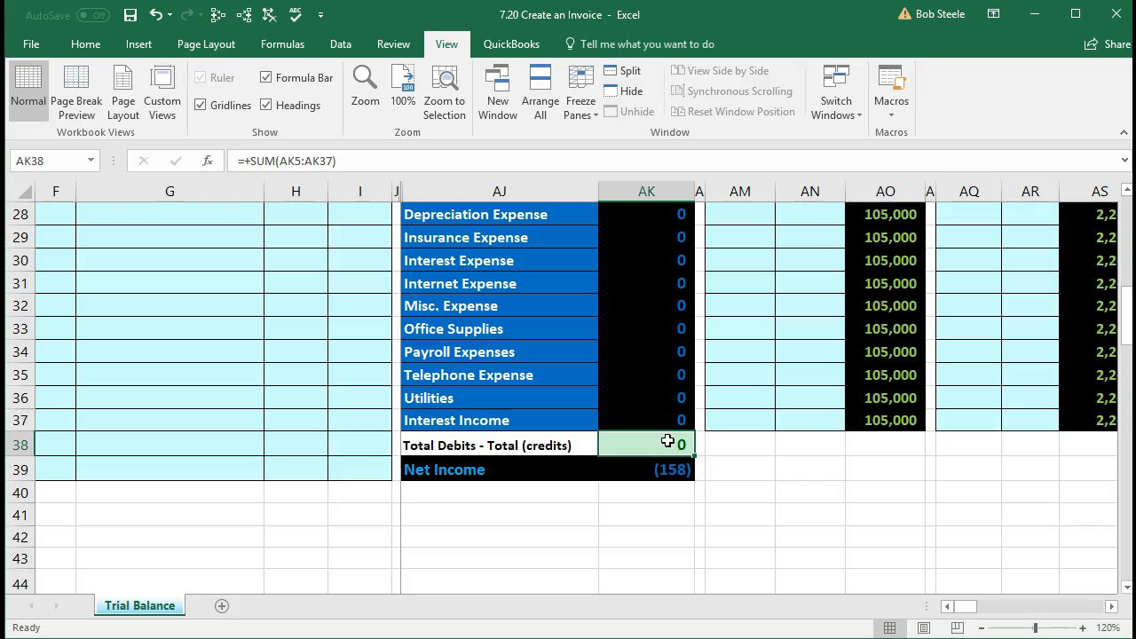
{"action": "scroll", "coordinate": [663, 438], "scroll_direction": "up", "scroll_amount": 3}
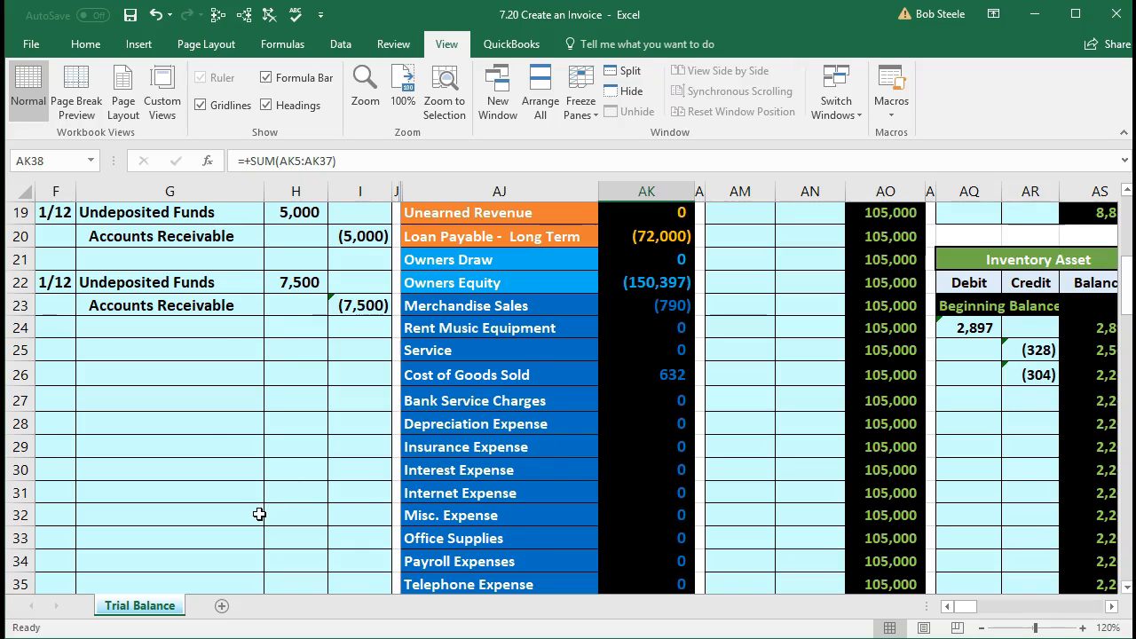
Review the Undeposited Funds debit line of the last 1/12 journal entry in G22:H22.
{"action": "scroll", "coordinate": [258, 512], "scroll_direction": "up", "scroll_amount": 5}
{"action": "scroll", "coordinate": [254, 512], "scroll_direction": "down", "scroll_amount": 2}
{"action": "left_click_drag", "start_coordinate": [230, 493], "coordinate": [272, 494]}
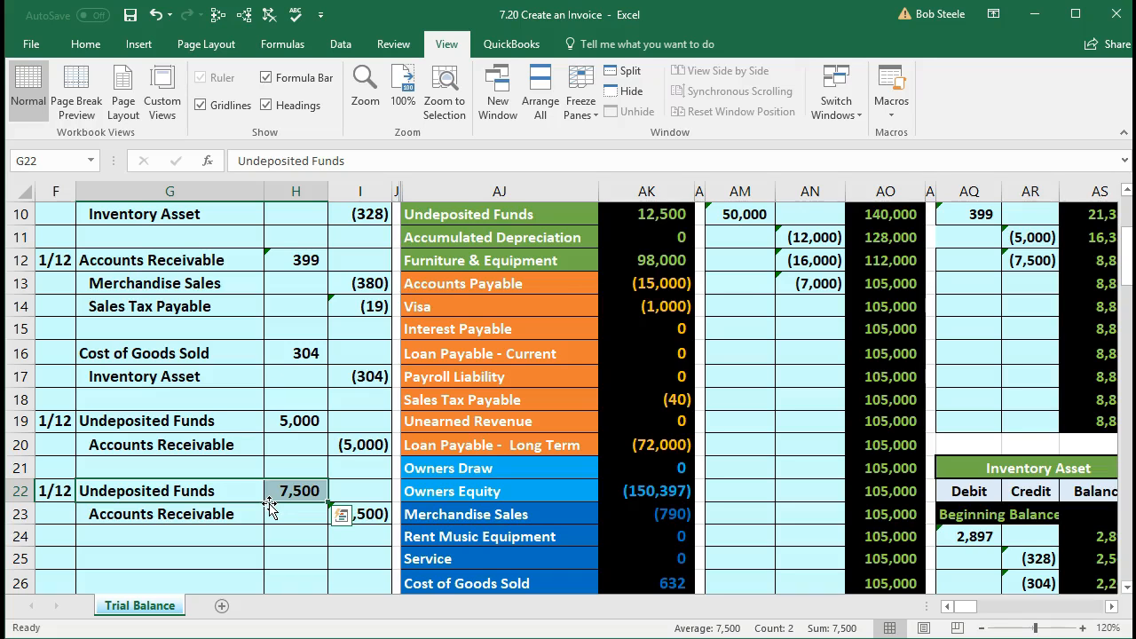
Unfreeze the worksheet panes so that all rows and columns scroll freely.
{"action": "scroll", "coordinate": [270, 507], "scroll_direction": "up", "scroll_amount": 3}
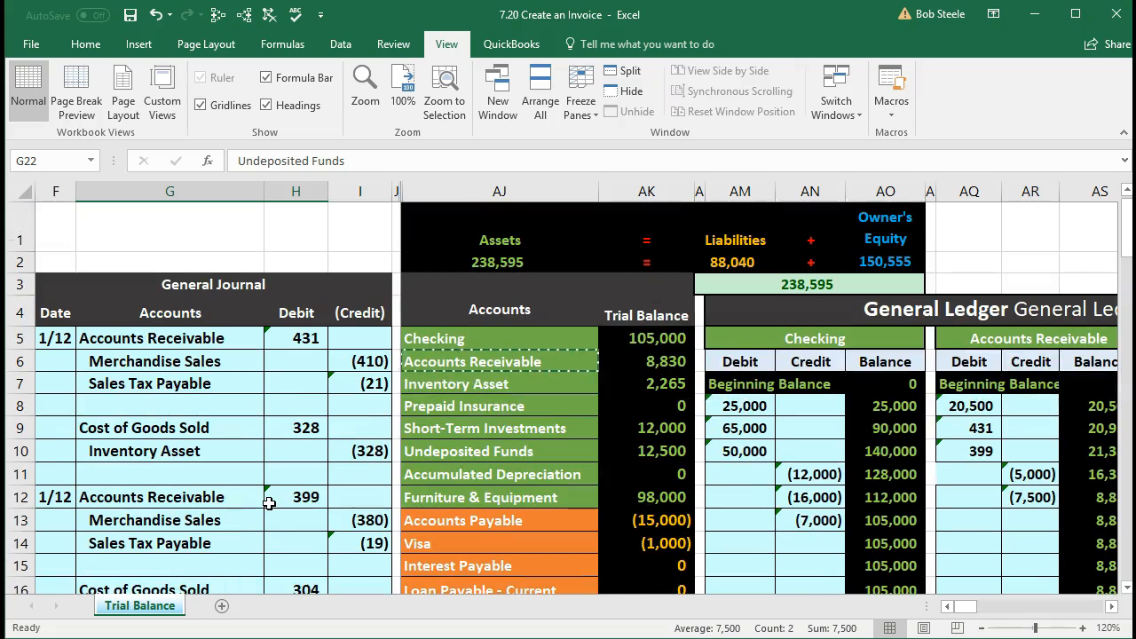
{"action": "left_click", "coordinate": [275, 396]}
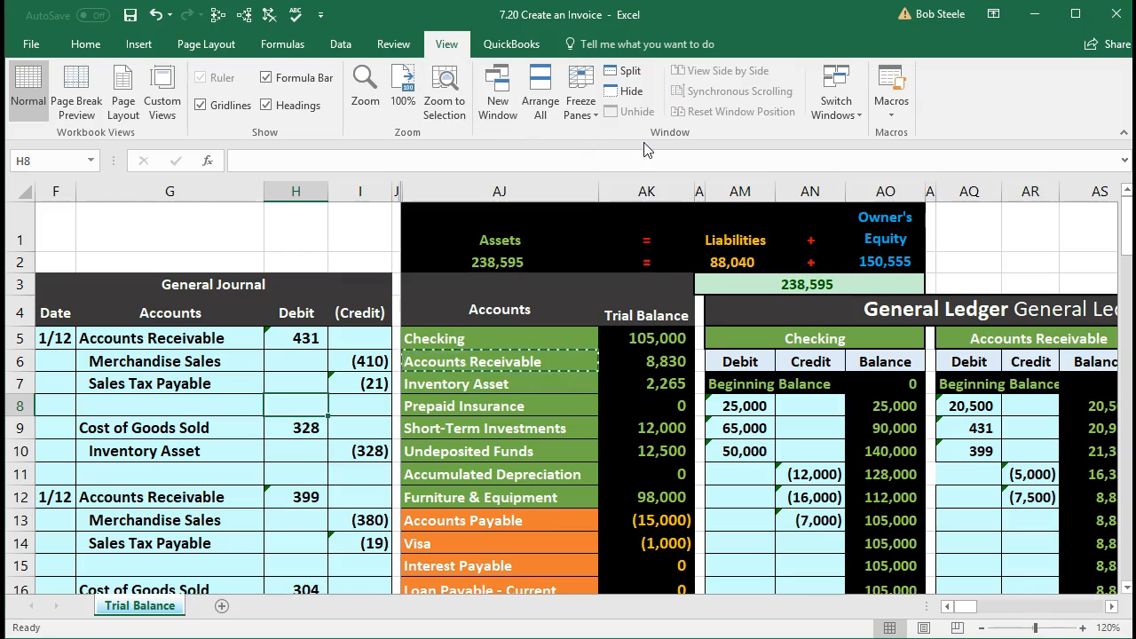
{"action": "left_click", "coordinate": [582, 104]}
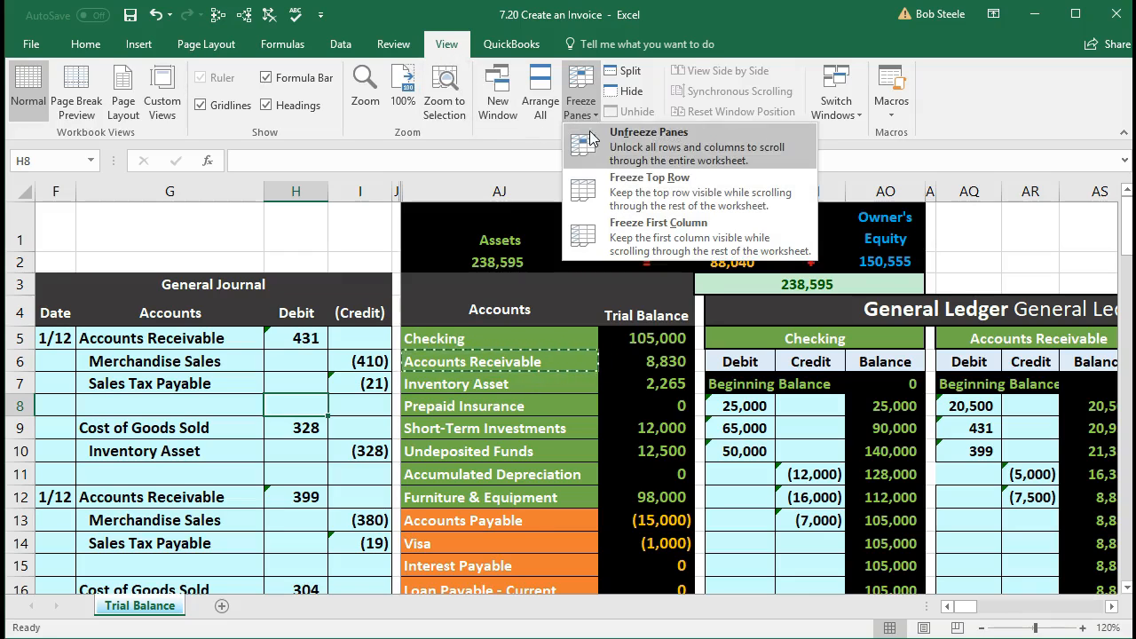
{"action": "left_click", "coordinate": [694, 133]}
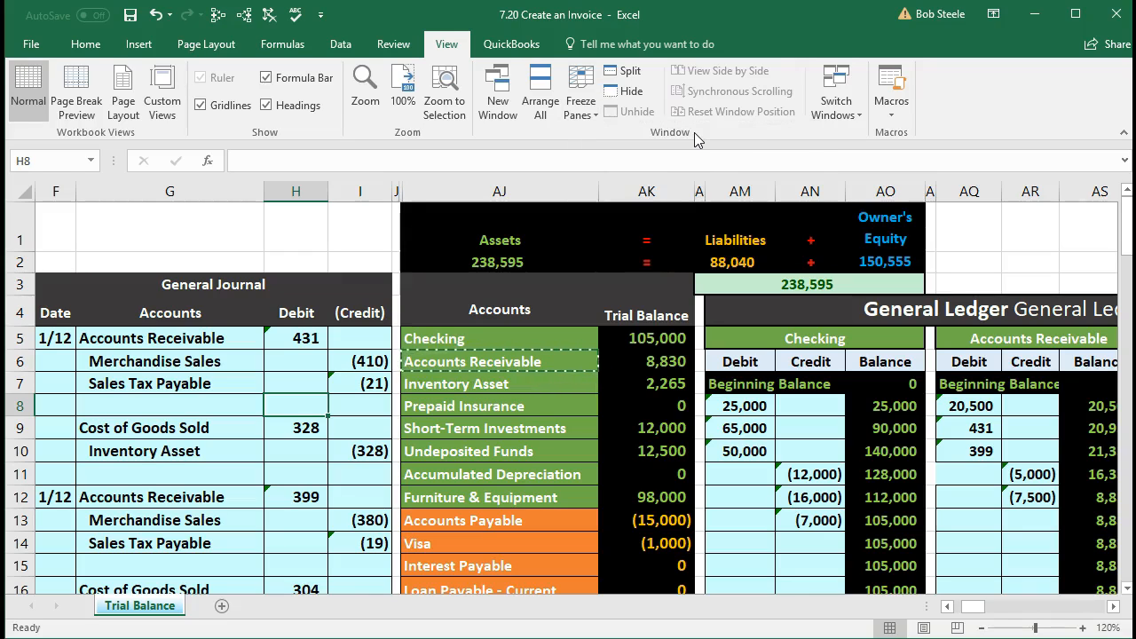
Trace the dependents of the trial balance amounts for Accounts Receivable in AK6 and Undeposited Funds in AK10.
{"action": "left_click", "coordinate": [639, 356]}
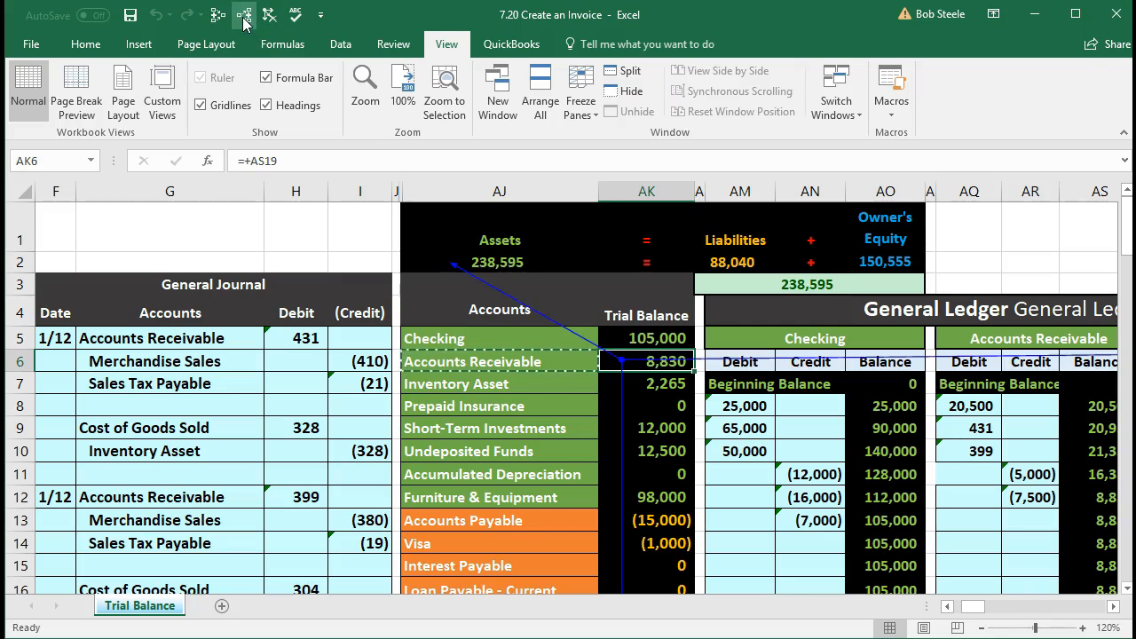
{"action": "scroll", "coordinate": [620, 387], "scroll_direction": "down", "scroll_amount": 2}
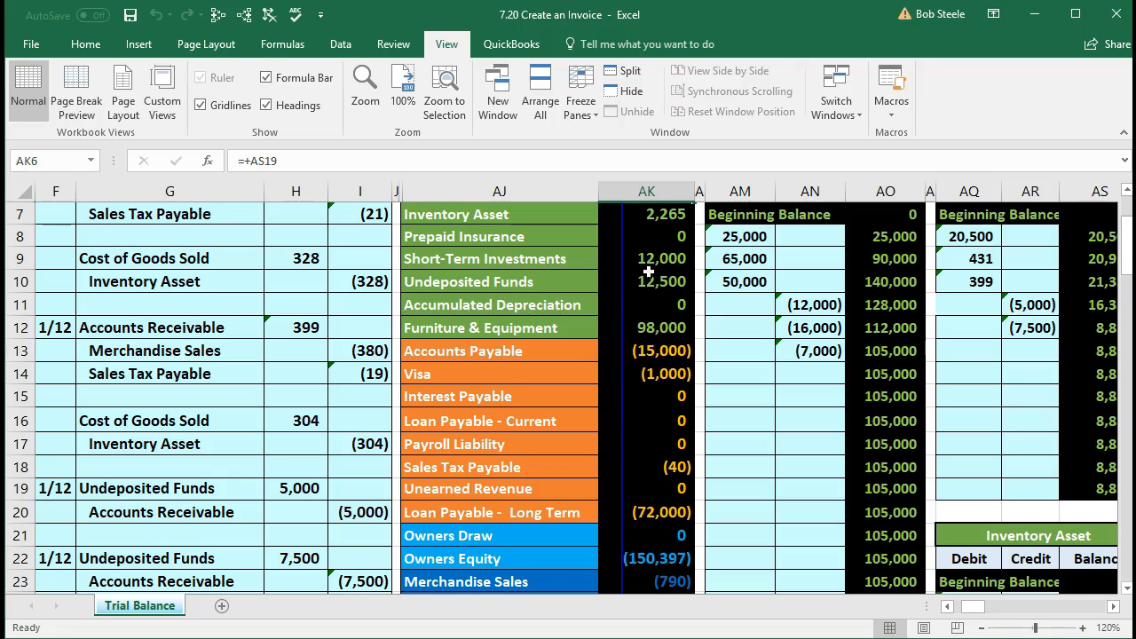
{"action": "left_click", "coordinate": [650, 277]}
{"action": "left_click", "coordinate": [244, 14]}
{"action": "left_click", "coordinate": [604, 371]}
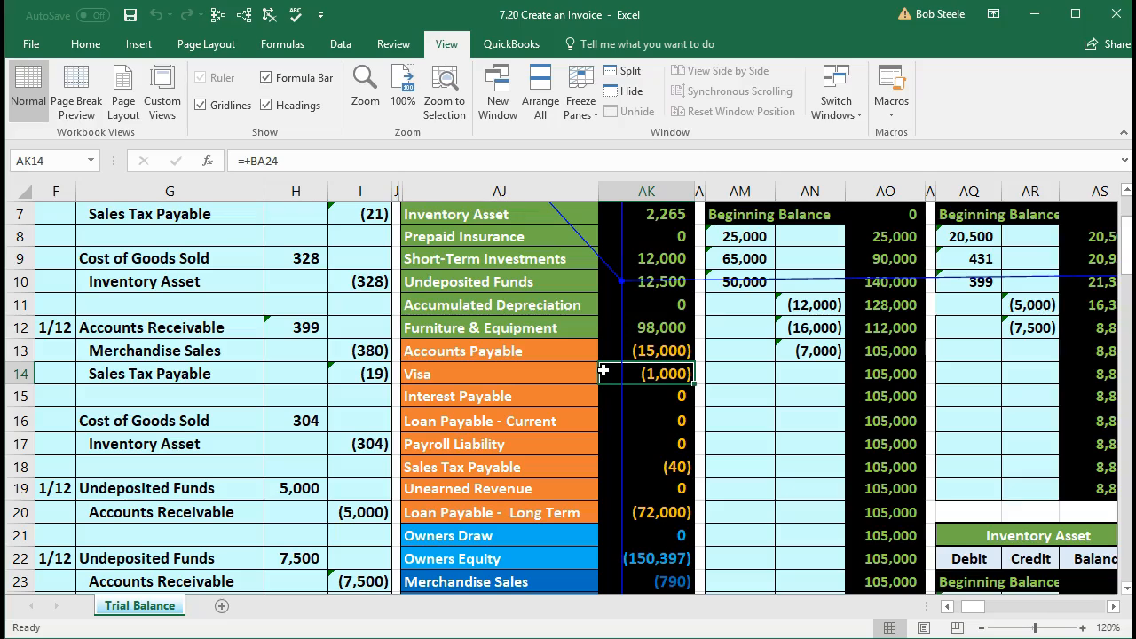
Follow the dependent arrows to the balance sheet and check the formulas for Undeposited Funds in BX9 and Accounts Receivable in BX5.
{"action": "key", "text": "Right"}
{"action": "key", "text": "Right"}
{"action": "key", "text": "Right"}
{"action": "key", "text": "Right"}
{"action": "key", "text": "Right"}
{"action": "key", "text": "Right"}
{"action": "key", "text": "Right"}
{"action": "key", "text": "Right"}
{"action": "key", "text": "Right"}
{"action": "key", "text": "Right"}
{"action": "key", "text": "Right"}
{"action": "key", "text": "Right"}
{"action": "key", "text": "Right"}
{"action": "key", "text": "Right"}
{"action": "key", "text": "Right"}
{"action": "key", "text": "Right"}
{"action": "key", "text": "Right"}
{"action": "key", "text": "Right"}
{"action": "key", "text": "Right"}
{"action": "key", "text": "Right"}
{"action": "key", "text": "Right"}
{"action": "key", "text": "Right"}
{"action": "key", "text": "Right"}
{"action": "key", "text": "Right"}
{"action": "key", "text": "Right"}
{"action": "key", "text": "Right"}
{"action": "key", "text": "Right"}
{"action": "key", "text": "Right"}
{"action": "key", "text": "Right"}
{"action": "key", "text": "Right"}
{"action": "key", "text": "Right"}
{"action": "key", "text": "Right"}
{"action": "key", "text": "Right"}
{"action": "key", "text": "Right"}
{"action": "key", "text": "Right"}
{"action": "key", "text": "Right"}
{"action": "key", "text": "Right"}
{"action": "key", "text": "Right"}
{"action": "key", "text": "Right"}
{"action": "key", "text": "Right"}
{"action": "key", "text": "Right"}
{"action": "key", "text": "Right"}
{"action": "key", "text": "Right"}
{"action": "key", "text": "Right"}
{"action": "key", "text": "Right"}
{"action": "key", "text": "Right"}
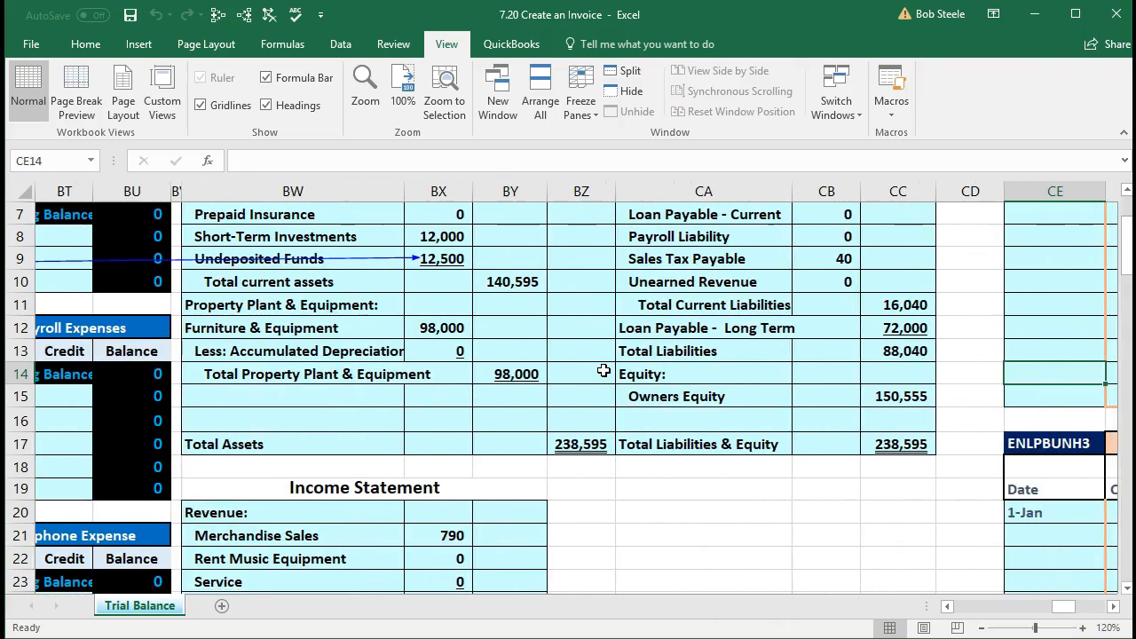
{"action": "scroll", "coordinate": [604, 370], "scroll_direction": "up", "scroll_amount": 2}
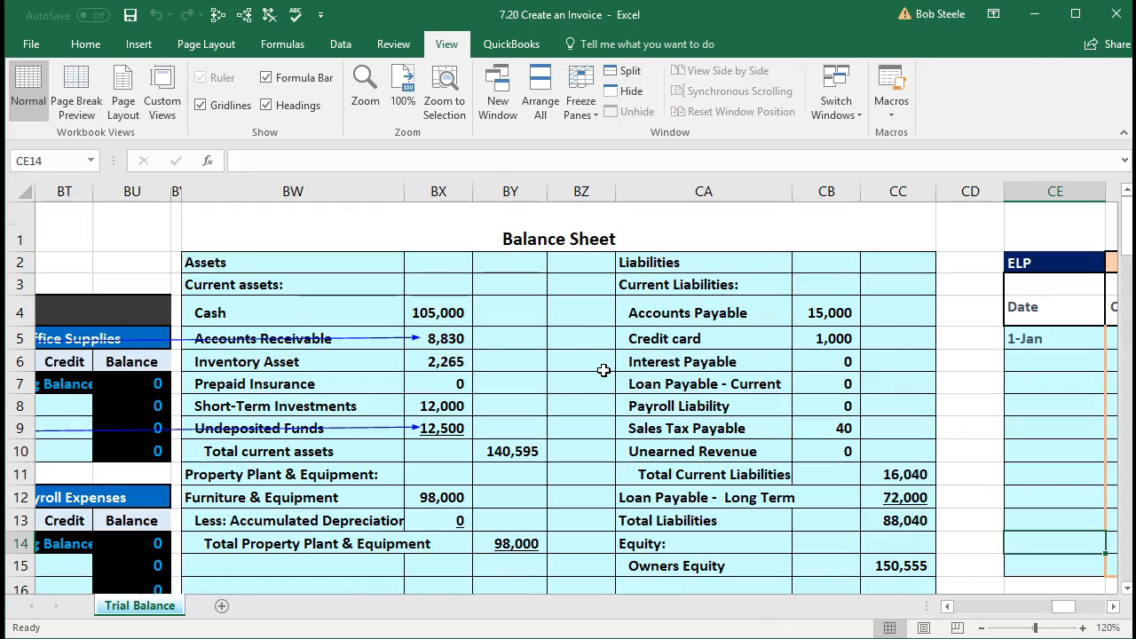
{"action": "scroll", "coordinate": [604, 370], "scroll_direction": "down", "scroll_amount": 1}
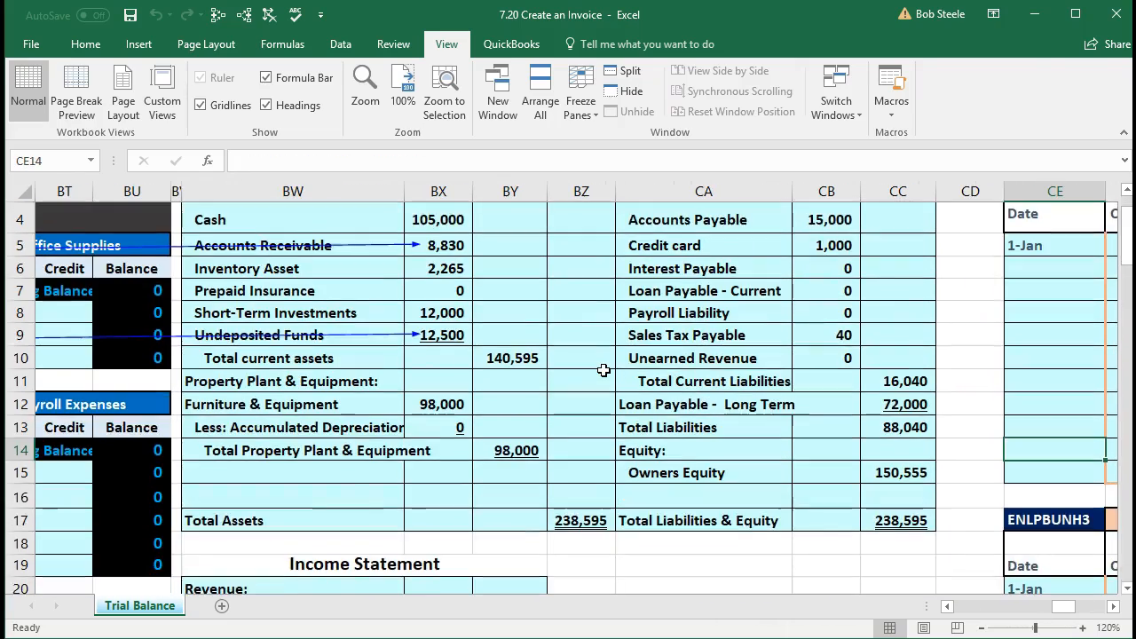
{"action": "left_click", "coordinate": [462, 337]}
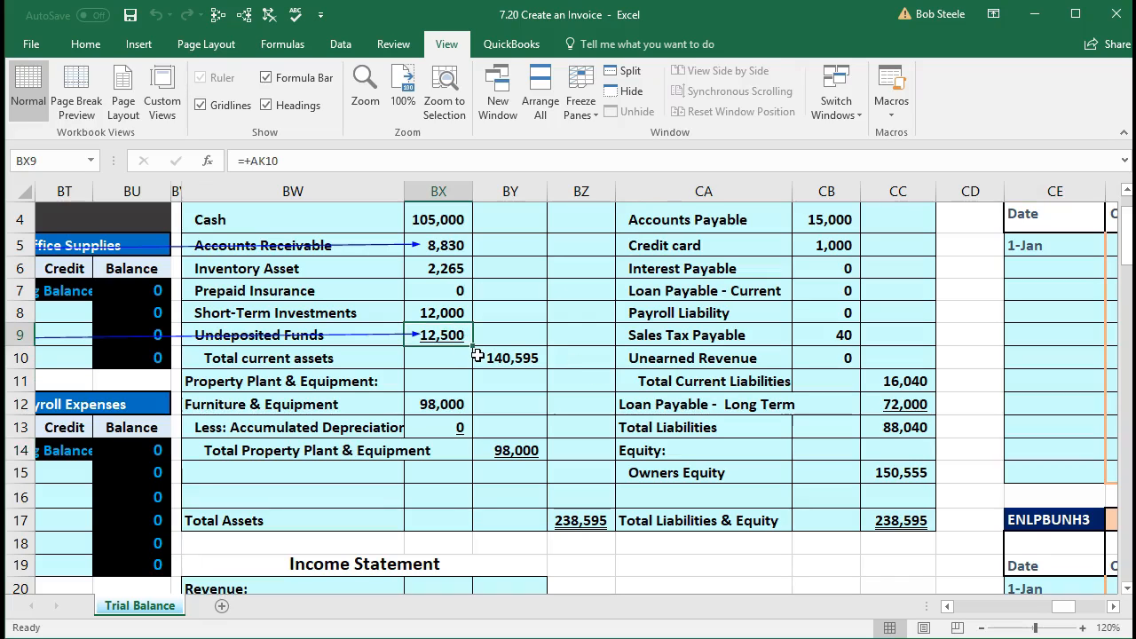
{"action": "left_click", "coordinate": [454, 245]}
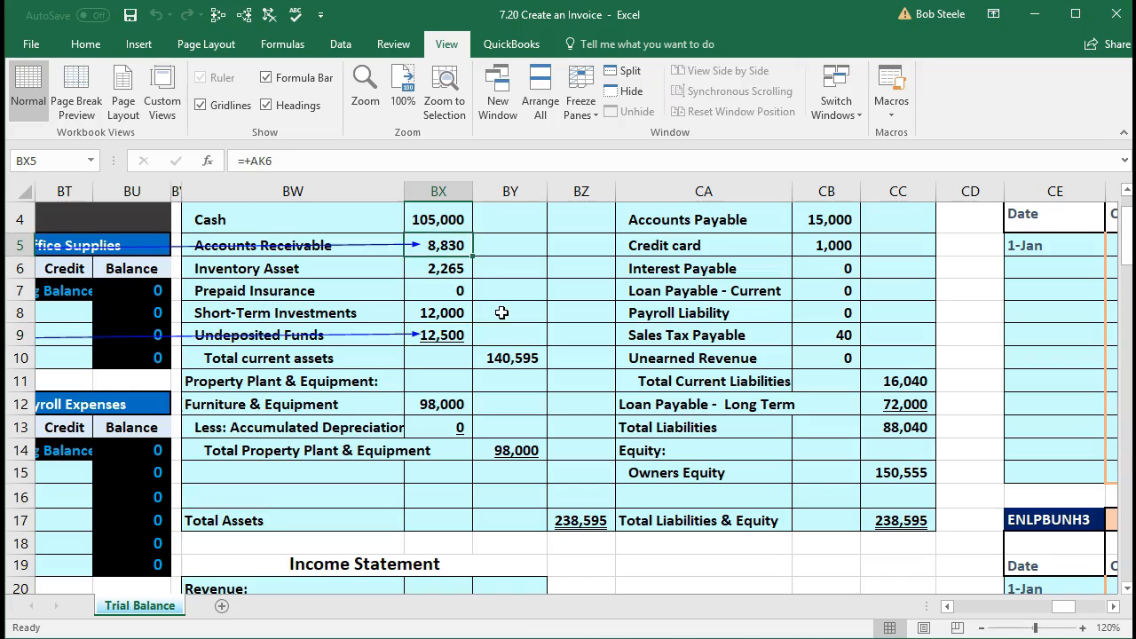
Compare the balance sheet's total assets in BZ17 with total liabilities and equity in CC17.
{"action": "left_click", "coordinate": [584, 526]}
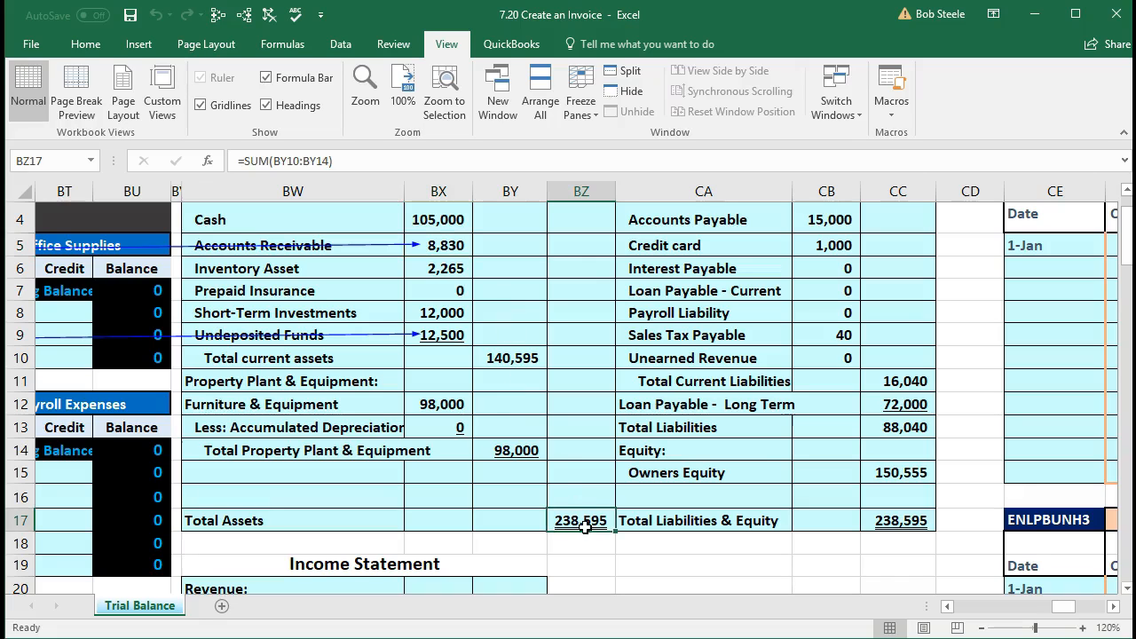
{"action": "double_click", "coordinate": [584, 526]}
{"action": "key", "text": "Return"}
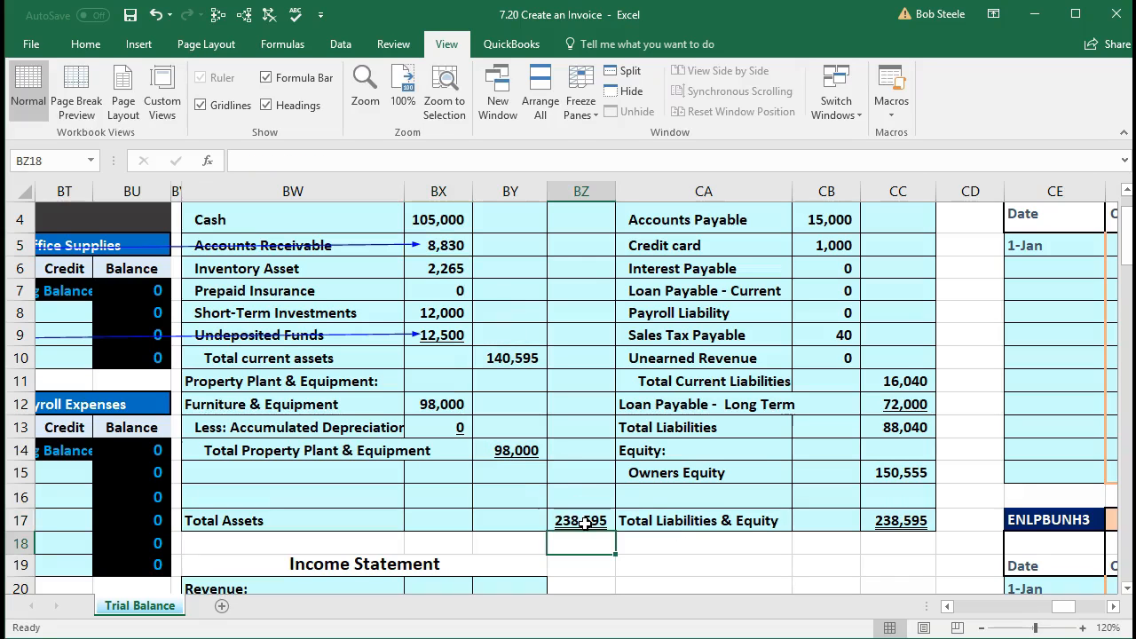
{"action": "double_click", "coordinate": [905, 520]}
{"action": "key", "text": "Return"}
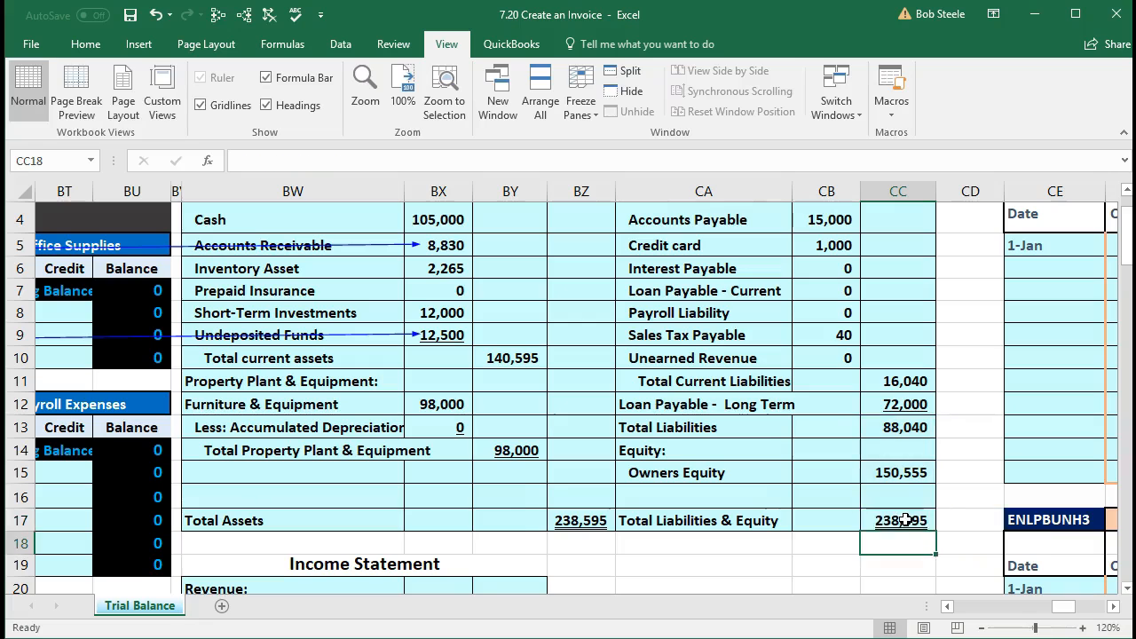
Review the income statement down to the net income formula in BY42.
{"action": "scroll", "coordinate": [905, 519], "scroll_direction": "down", "scroll_amount": 1}
{"action": "scroll", "coordinate": [905, 519], "scroll_direction": "down", "scroll_amount": 4}
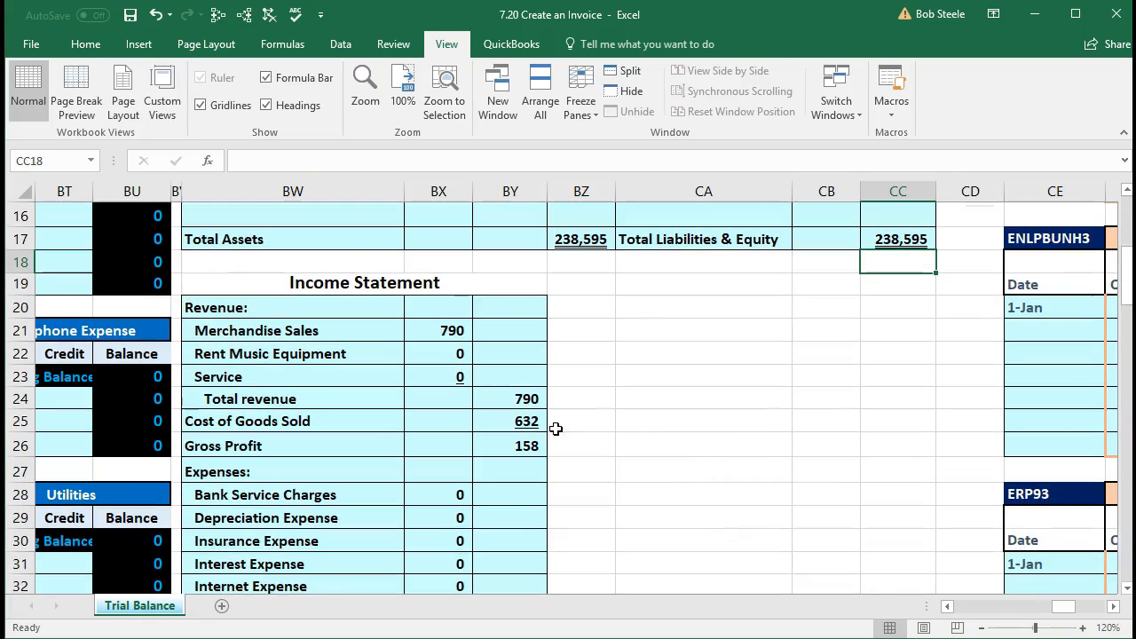
{"action": "scroll", "coordinate": [545, 417], "scroll_direction": "down", "scroll_amount": 6}
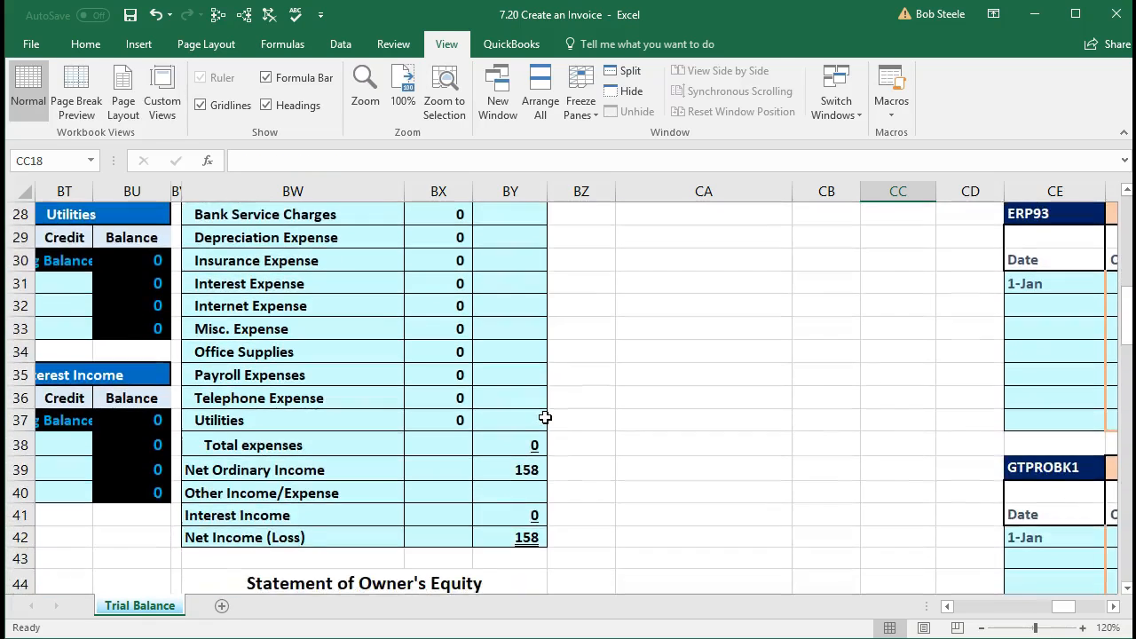
{"action": "left_click", "coordinate": [531, 401]}
{"action": "scroll", "coordinate": [537, 411], "scroll_direction": "down", "scroll_amount": 1}
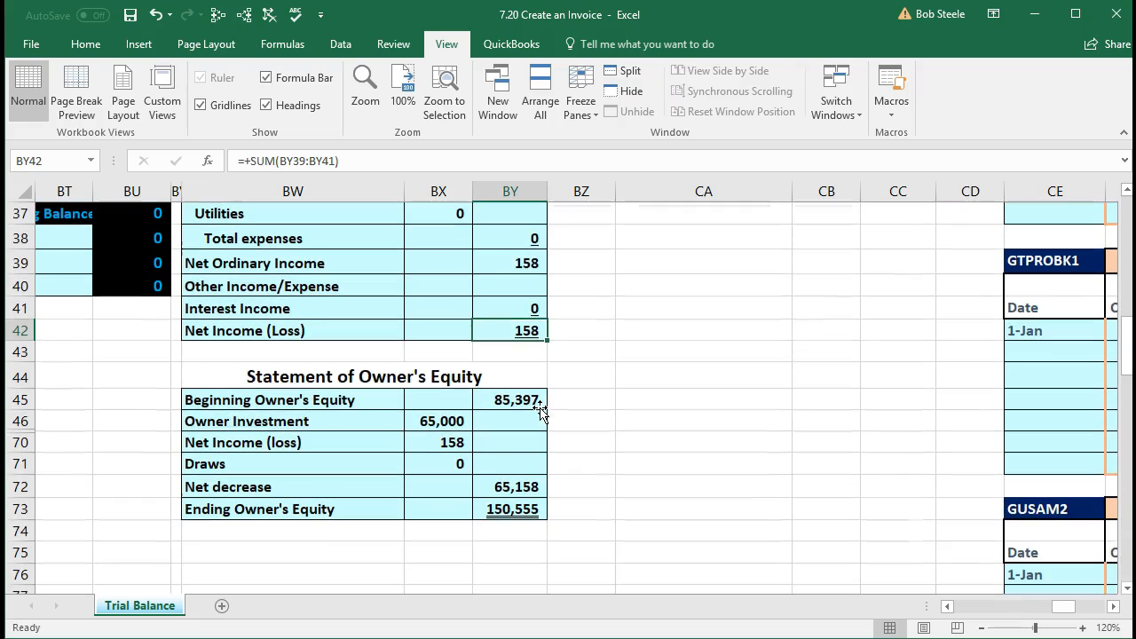
Compare the ending owner's equity in BY73 with the Owners Equity line of the balance sheet in CC15.
{"action": "left_click", "coordinate": [532, 508]}
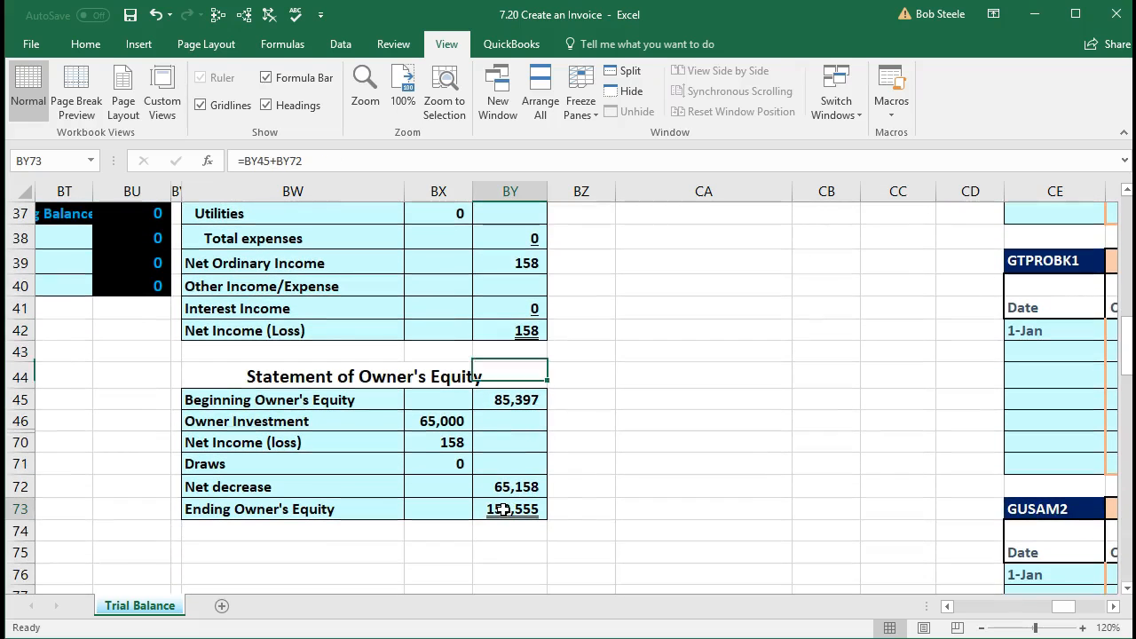
{"action": "scroll", "coordinate": [595, 511], "scroll_direction": "up", "scroll_amount": 8}
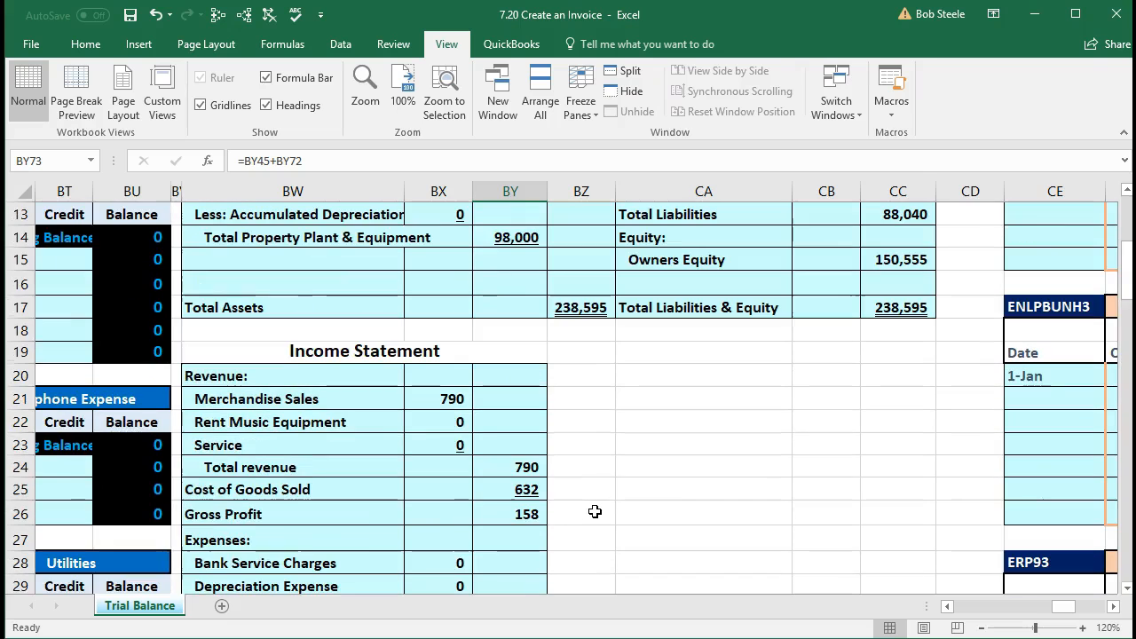
{"action": "left_click", "coordinate": [878, 264]}
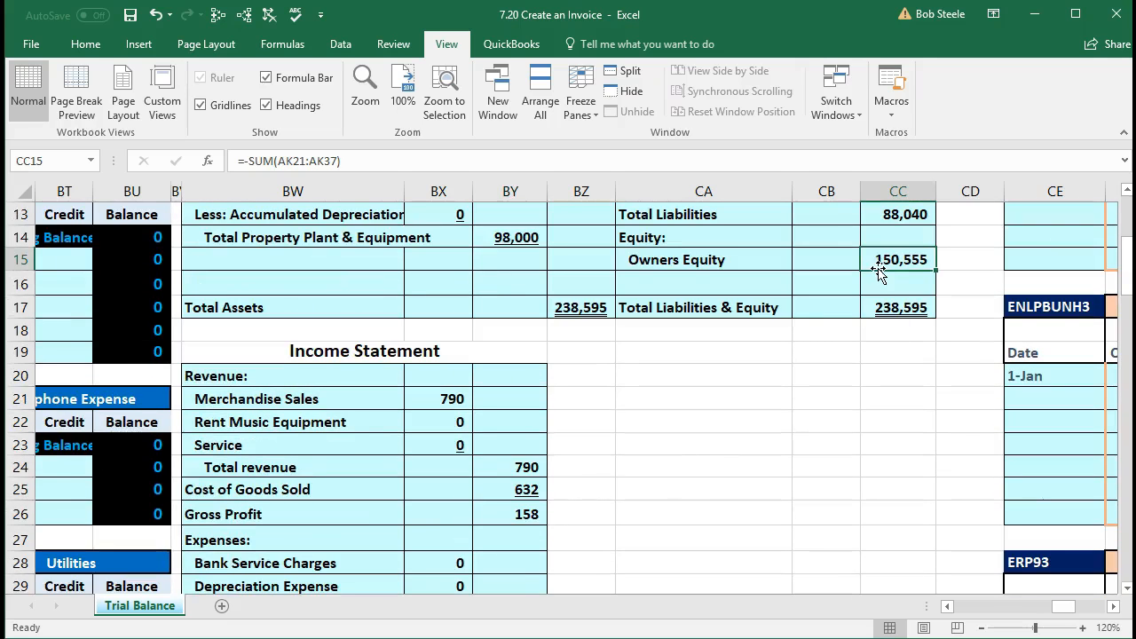
{"action": "scroll", "coordinate": [798, 355], "scroll_direction": "up", "scroll_amount": 1}
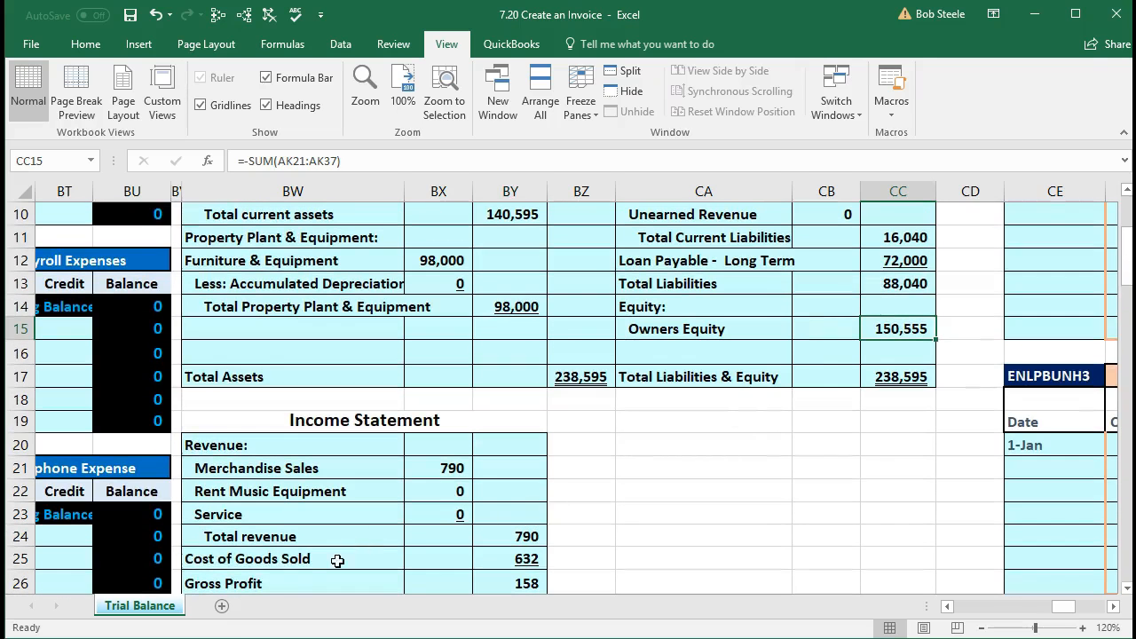